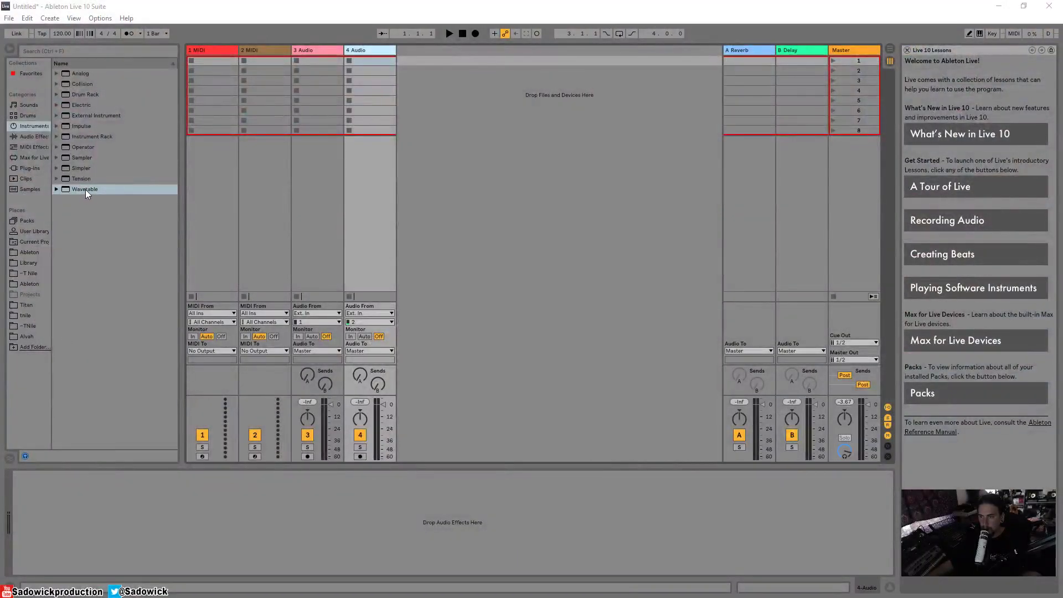
- Load the Wavetable instrument onto a new track and play a few test notes
left_click(85, 189)
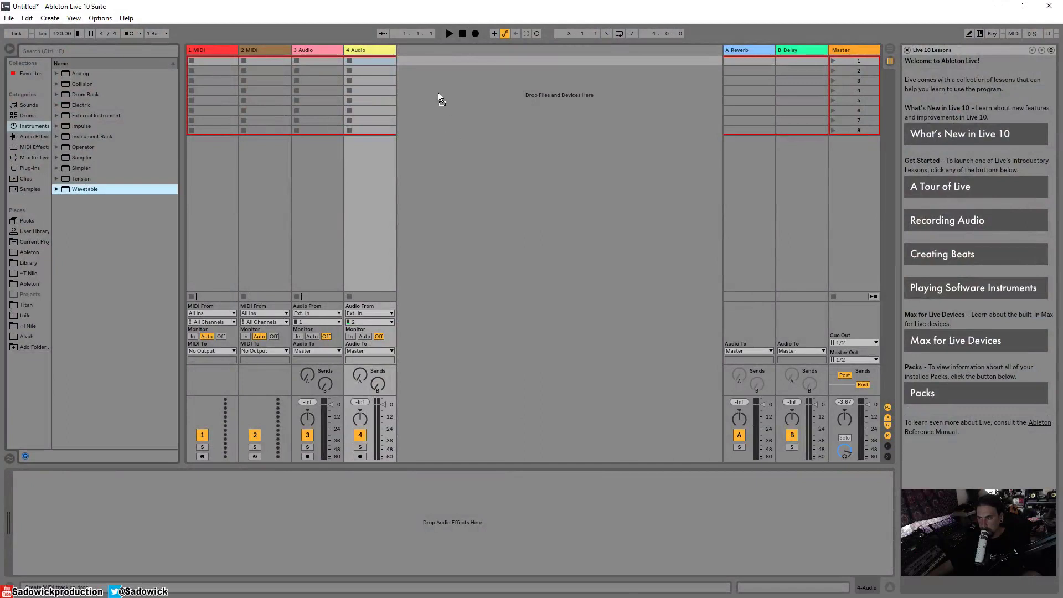
left_click_drag(429, 85, 428, 83)
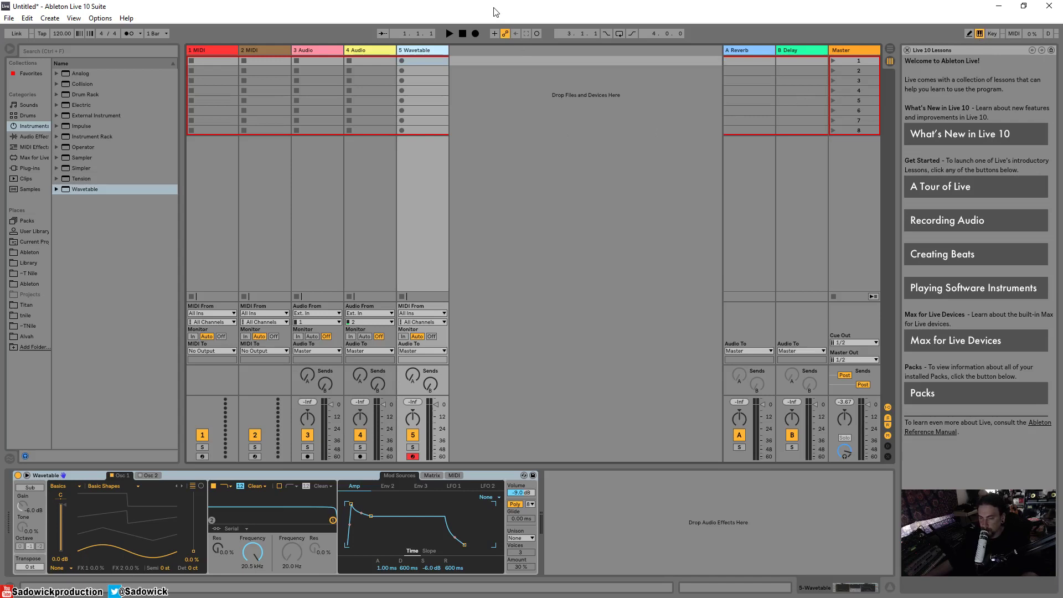
key("a")
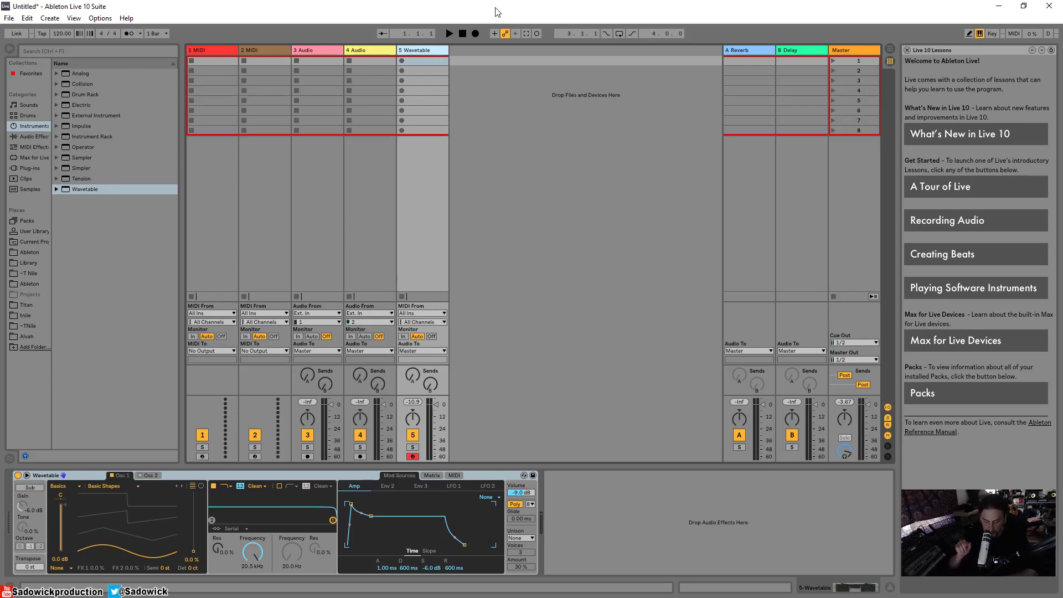
key("z")
key("a")
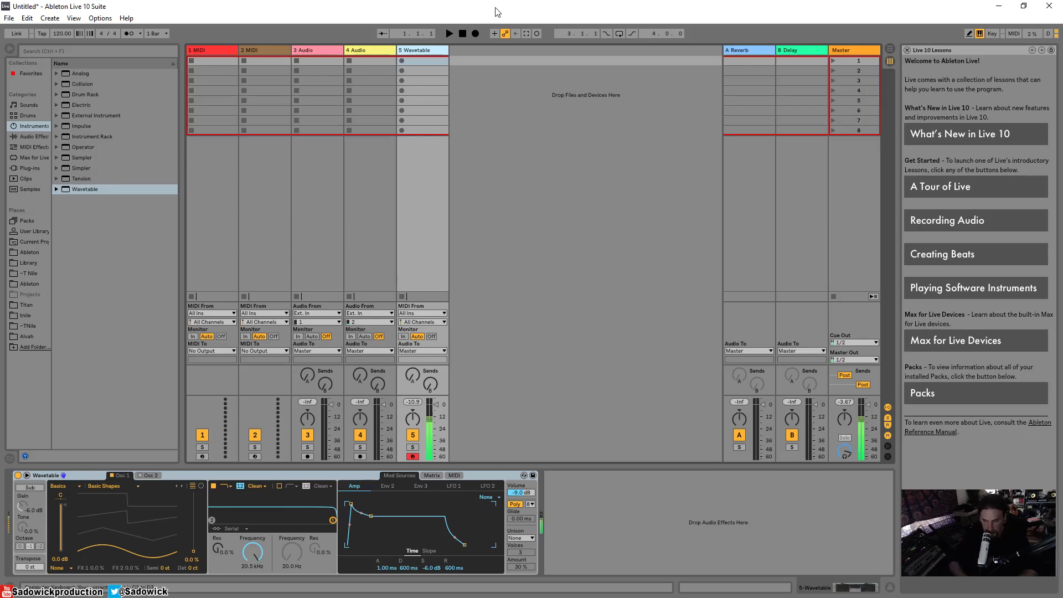
key("x")
key("a")
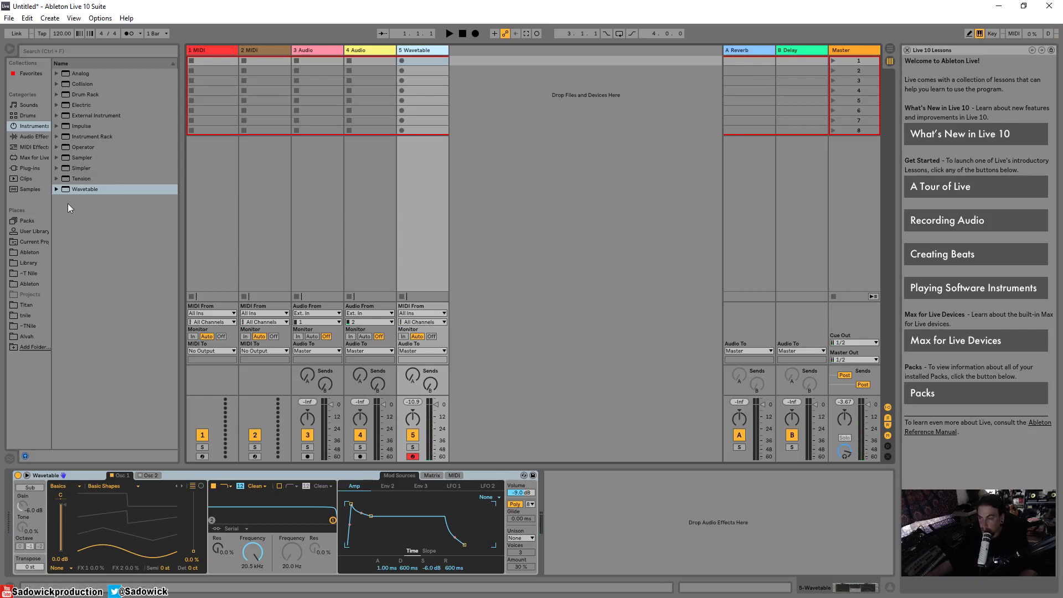
- Add EQ Eight after Wavetable and switch off its filter bands 1 to 4
left_click(30, 136)
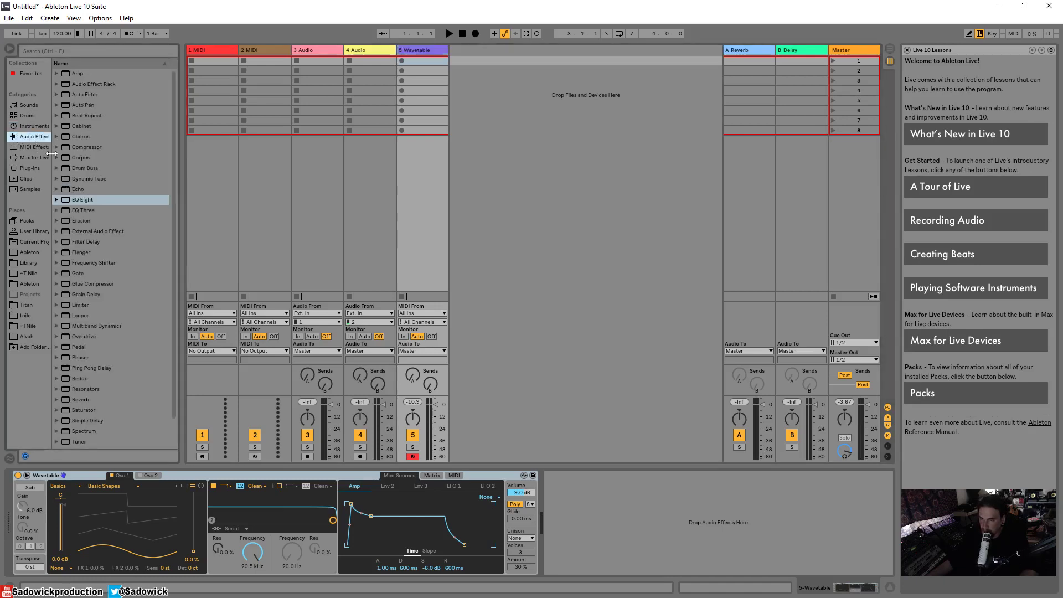
left_click_drag(82, 201, 640, 499)
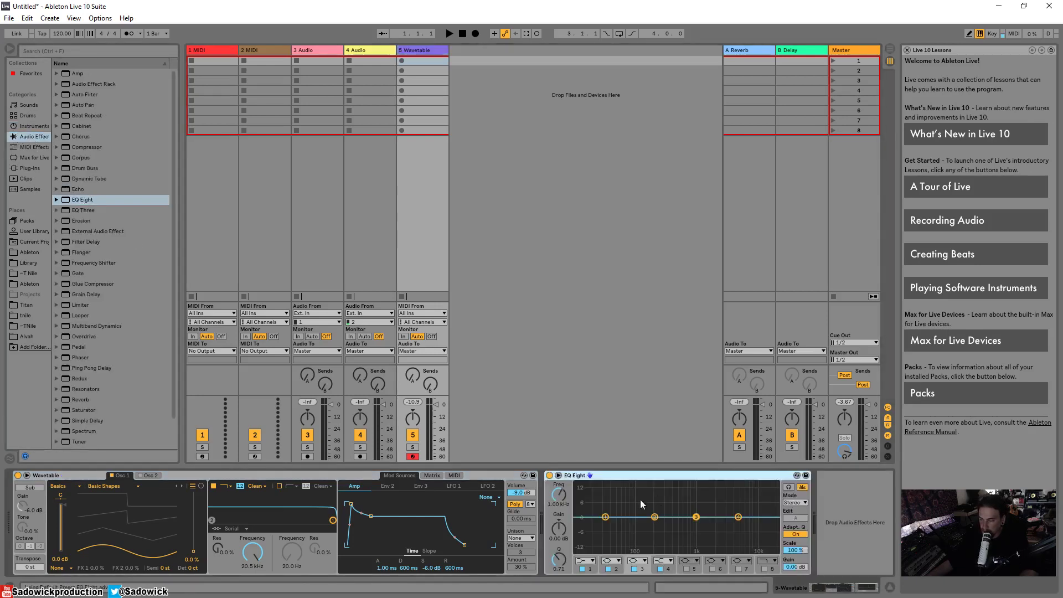
left_click(582, 569)
left_click(608, 569)
left_click(634, 569)
left_click(660, 569)
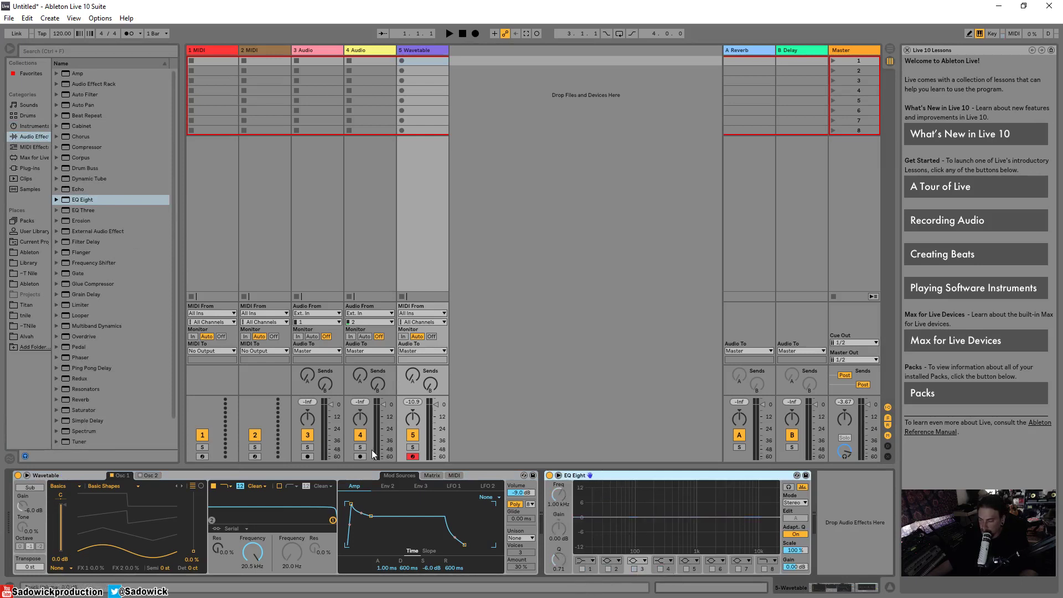
key("a")
- Add jo.Oscilloscope.amxd after EQ Eight and open its waveform display over the empty session area
left_click(32, 159)
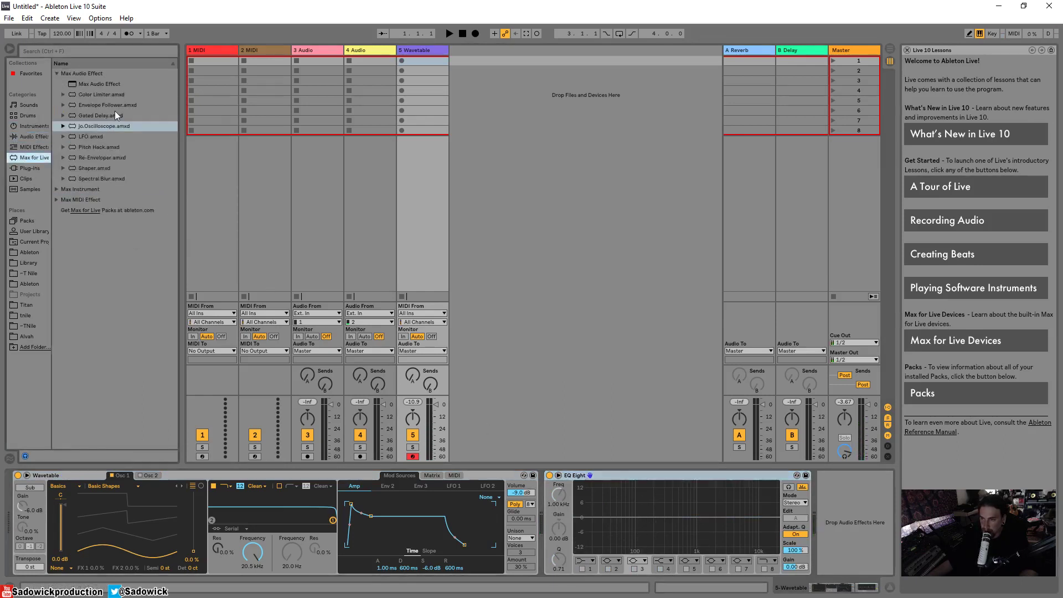
left_click_drag(98, 127, 869, 512)
left_click(675, 552)
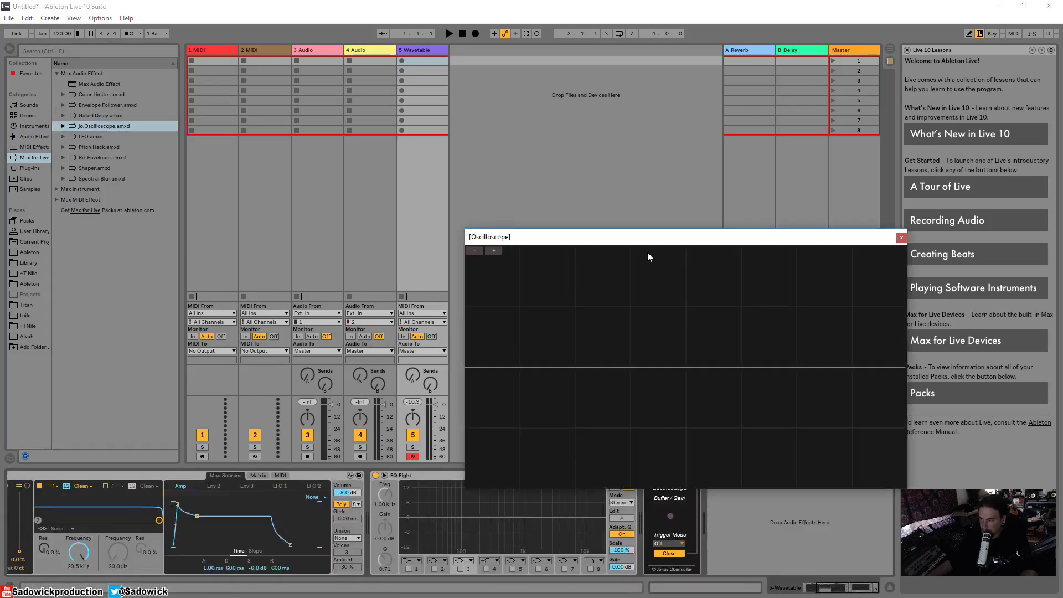
left_click_drag(645, 251, 633, 66)
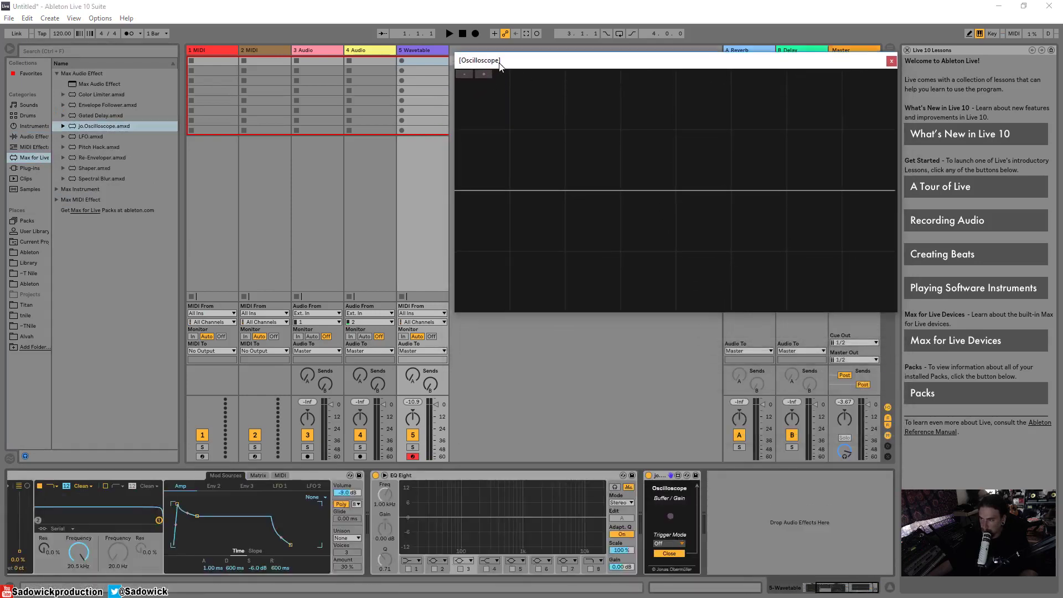
- Set the oscilloscope's trigger mode to Up, adjust its Buffer/Gain control and reposition its display
left_click(669, 543)
left_click(669, 552)
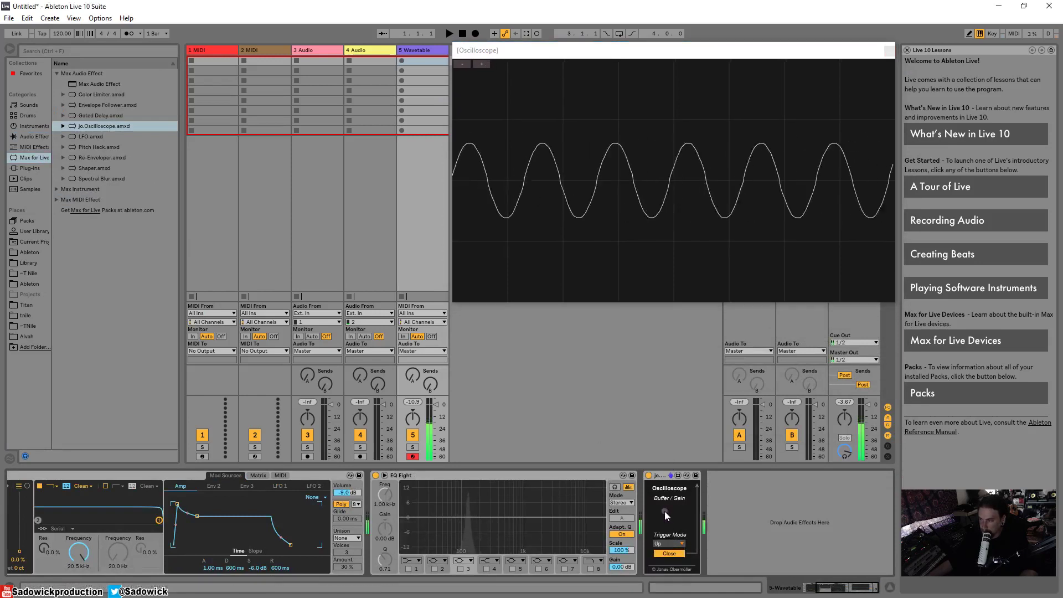
left_click_drag(670, 512, 664, 502)
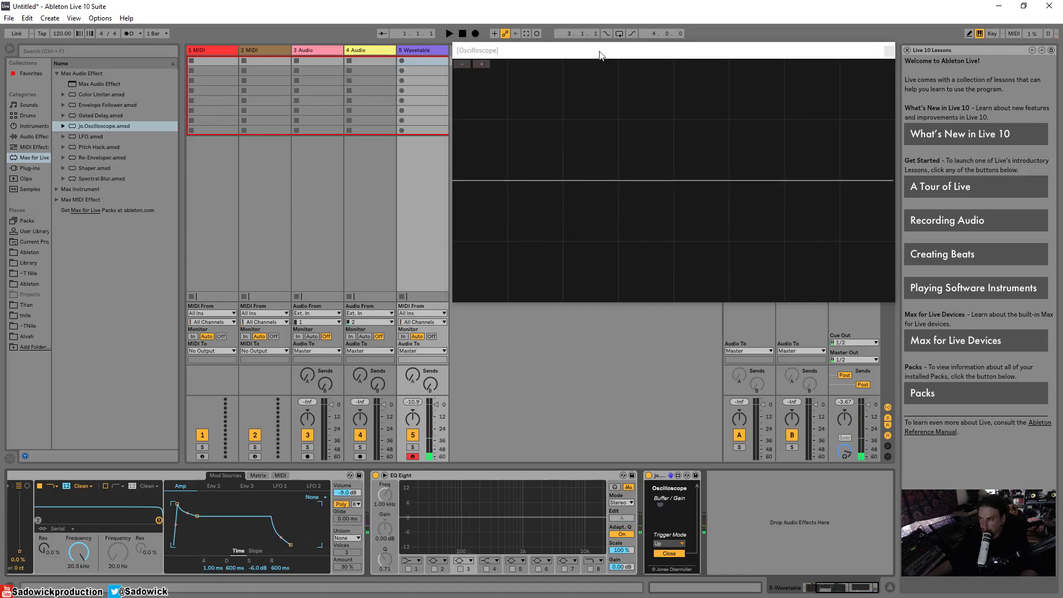
left_click_drag(600, 51, 639, 44)
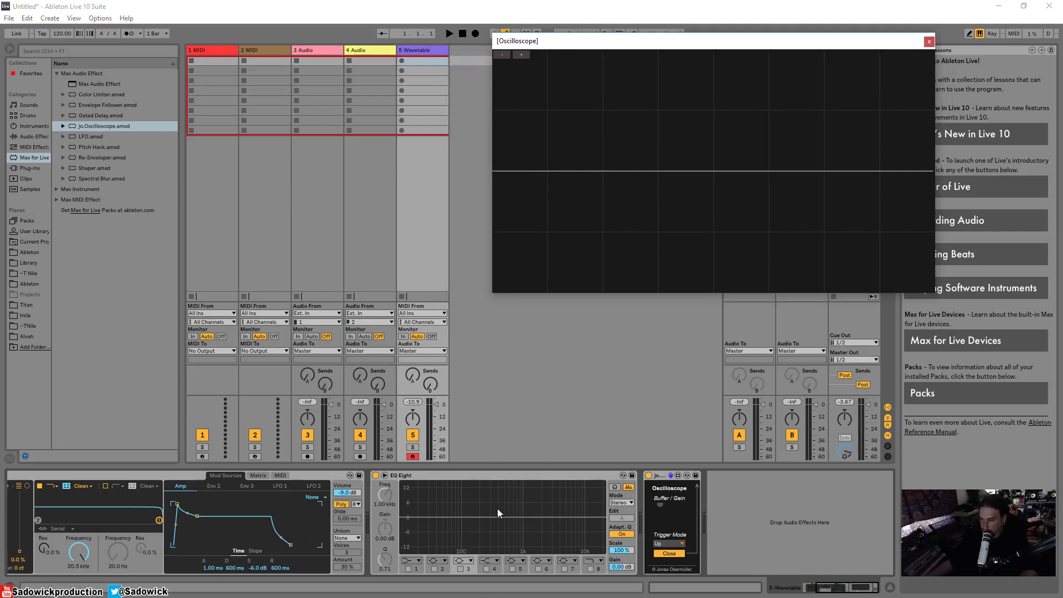
left_click(512, 342)
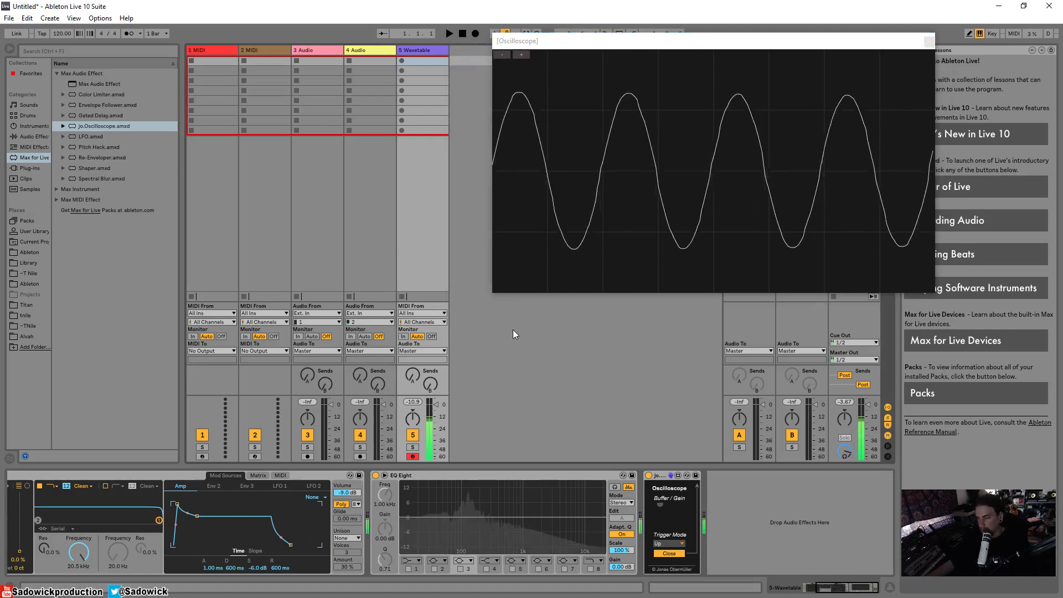
- Shape Wavetable's amp envelope to 112 ms decay and 0.0 dB sustain, and readjust the oscilloscope's Buffer/Gain control
left_click_drag(844, 590, 817, 590)
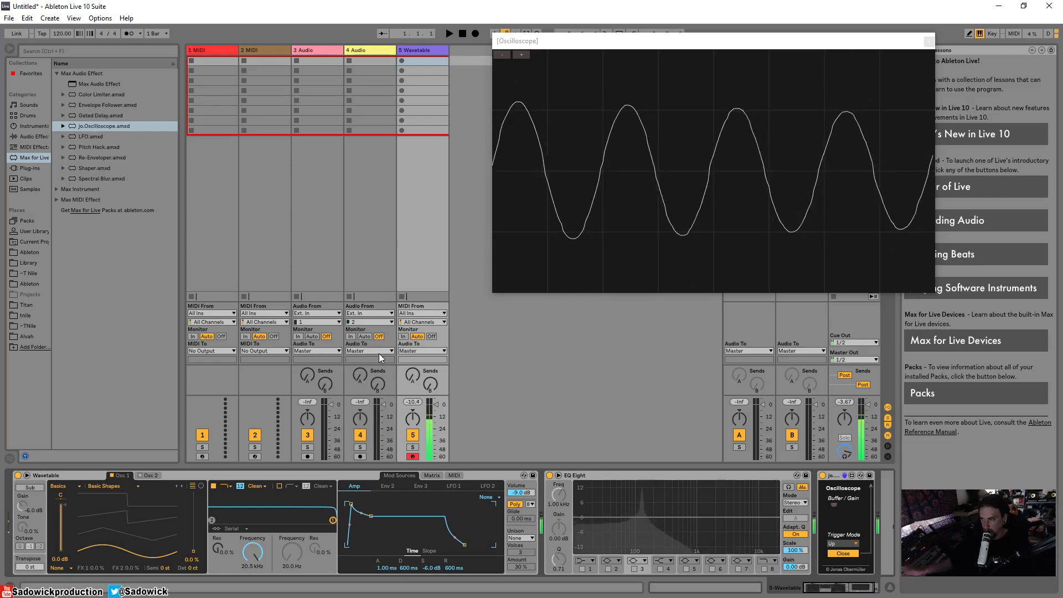
left_click_drag(370, 515, 365, 504)
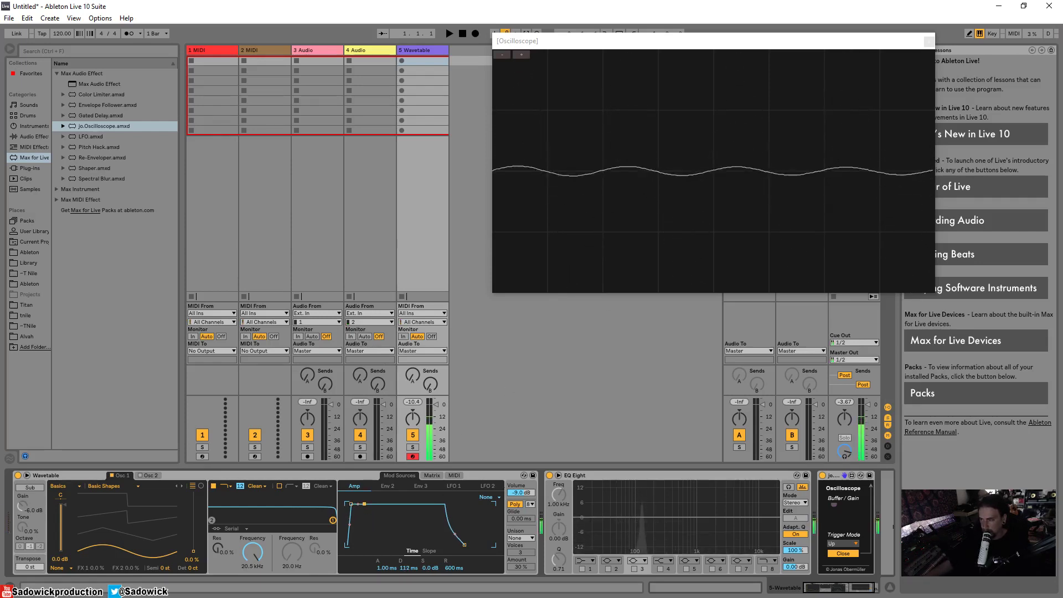
left_click_drag(833, 506, 833, 512)
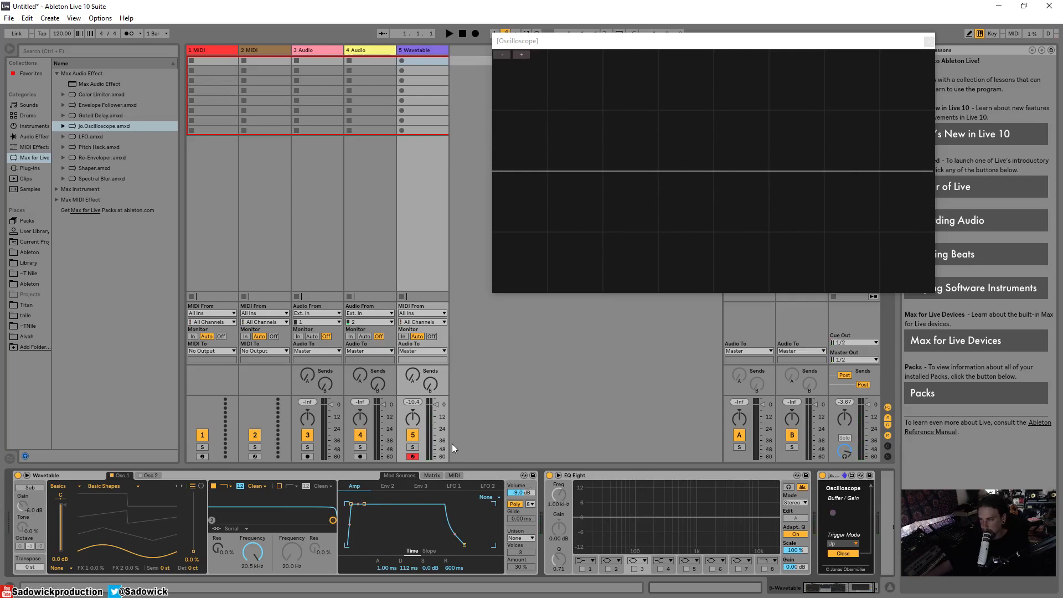
key("a")
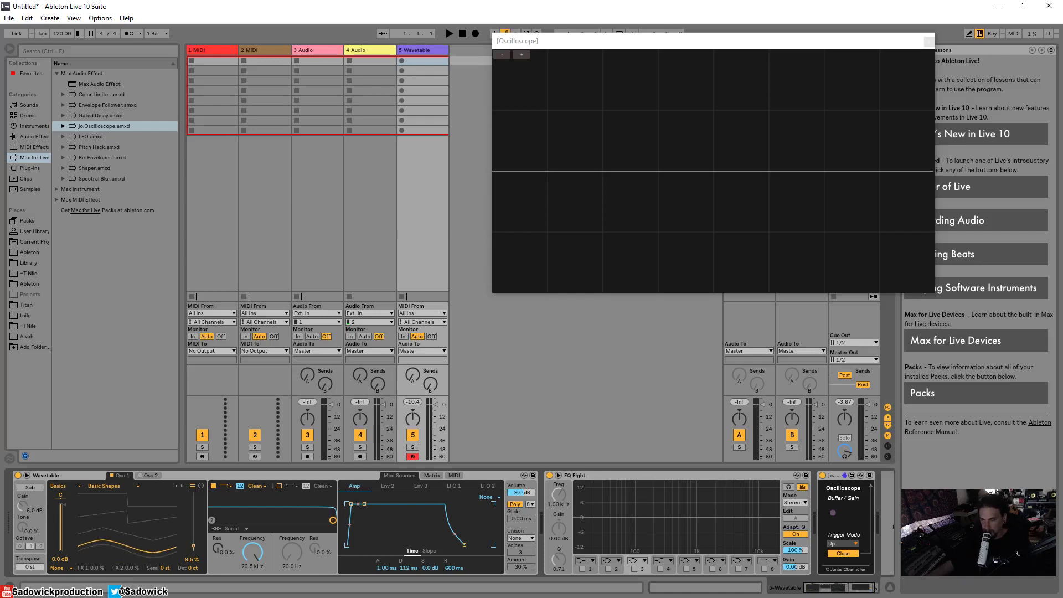
- Try the Complex category's Bit Ring wavetable at different positions on Osc 1, and switch back to Basics with Basic Shapes
mouse_move(116, 545)
left_mouse_down()
mouse_move(81, 533)
mouse_move(142, 517)
mouse_move(81, 515)
mouse_move(81, 496)
left_mouse_up()
left_click(115, 486)
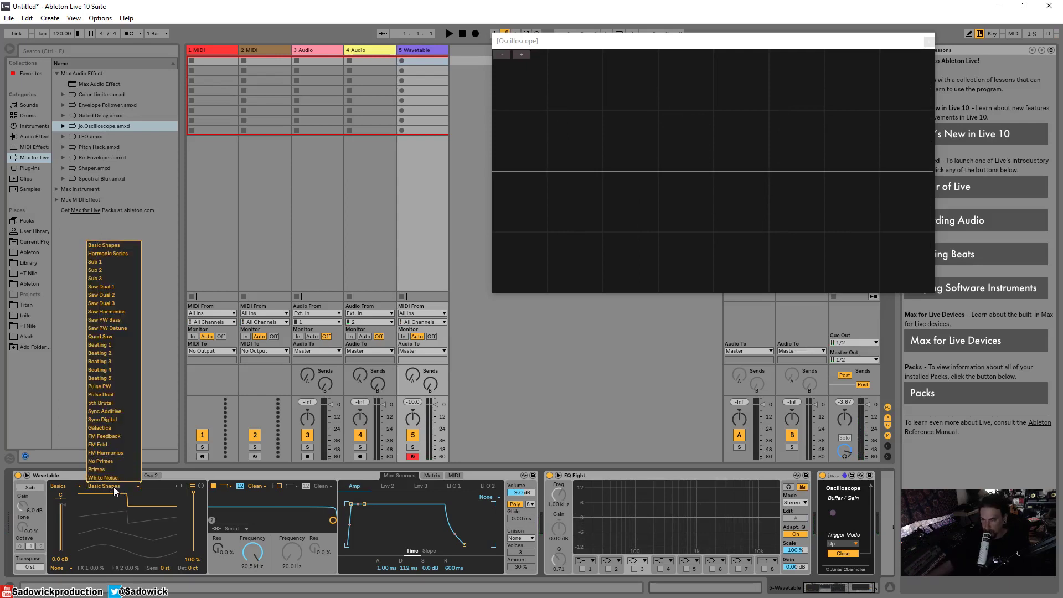
left_click(69, 485)
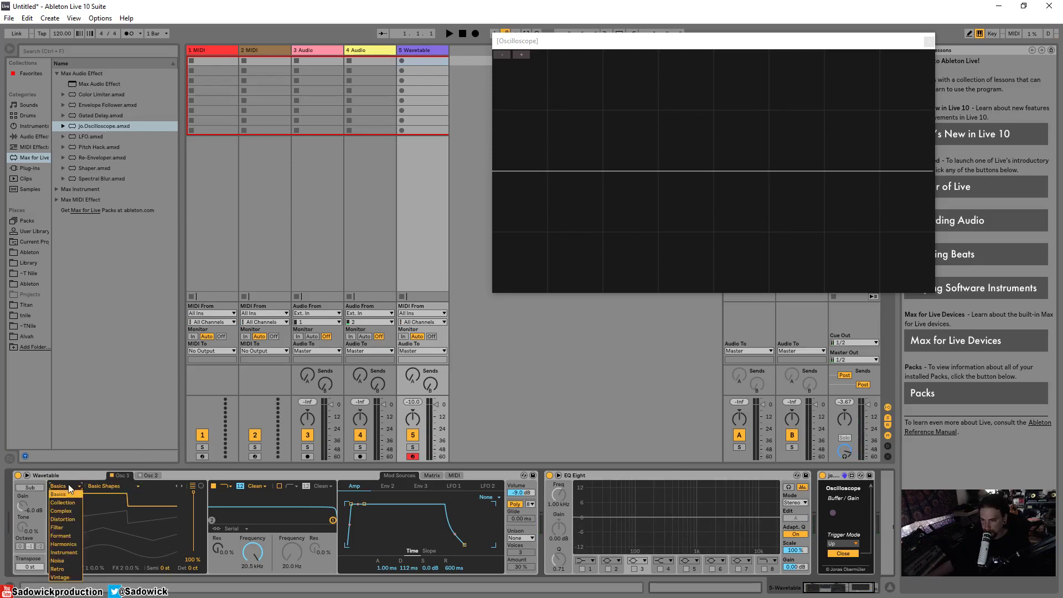
left_click(68, 511)
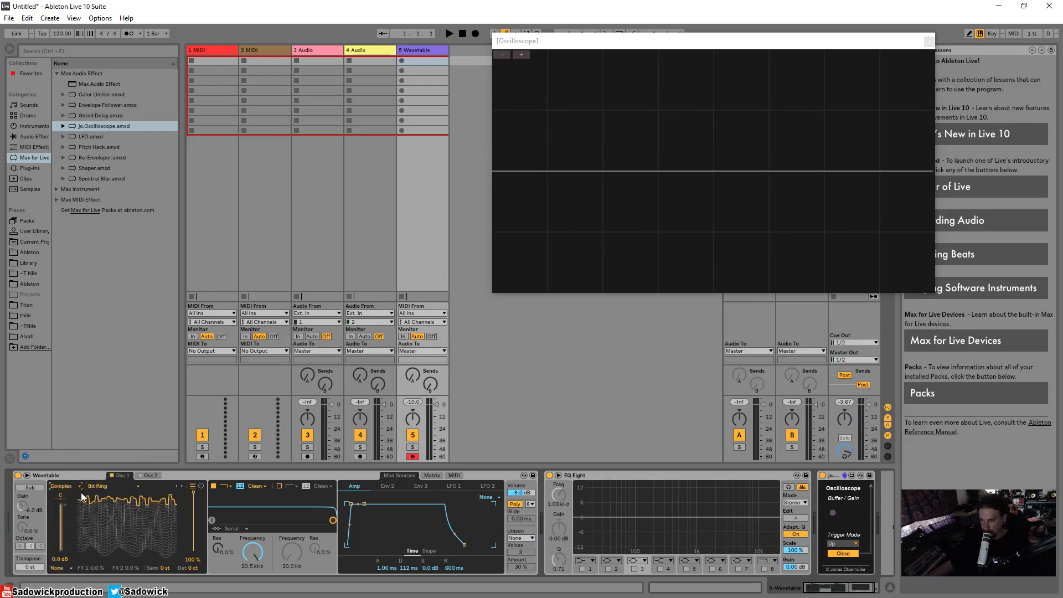
mouse_move(128, 507)
left_mouse_down()
mouse_move(129, 545)
mouse_move(129, 512)
mouse_move(129, 527)
left_mouse_up()
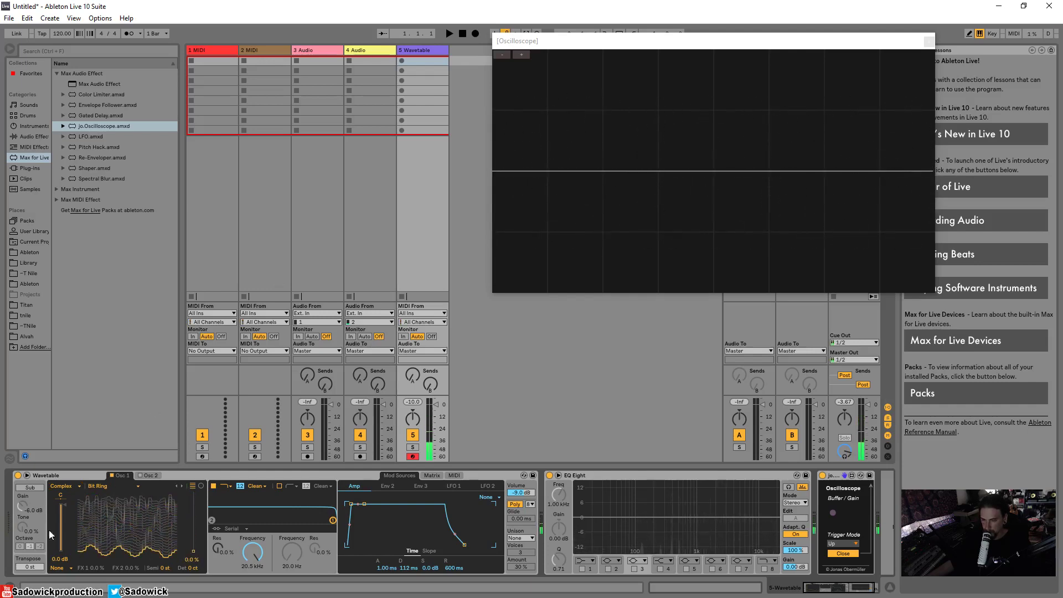
left_click(61, 485)
left_click(63, 493)
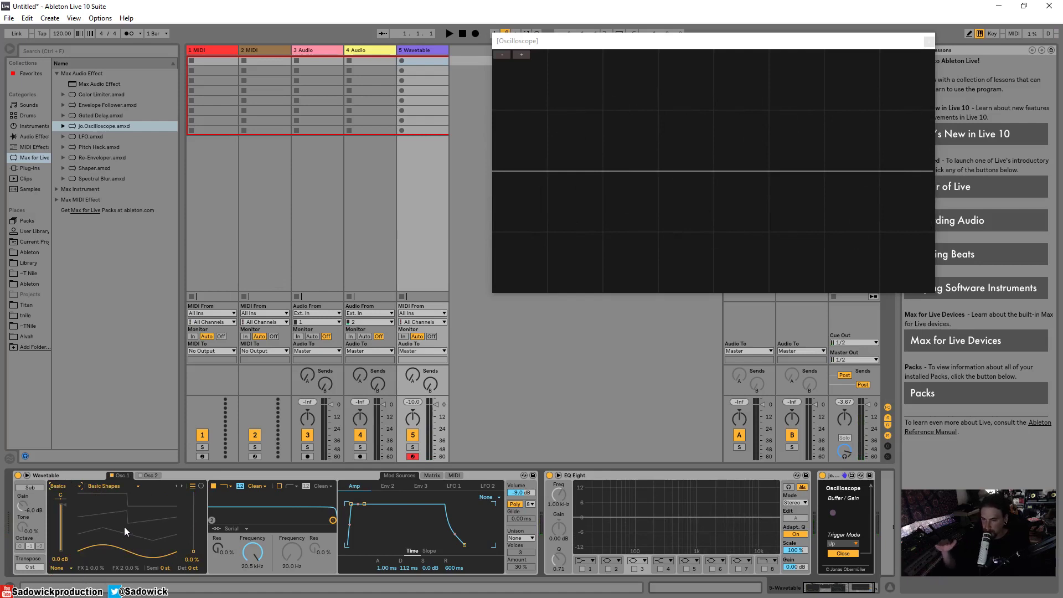
- Set Osc 1's wavetable position to 70%, compare the Osc 1 and Osc 2 views, and play a note
mouse_move(127, 531)
left_mouse_down()
mouse_move(82, 521)
mouse_move(125, 529)
left_mouse_up()
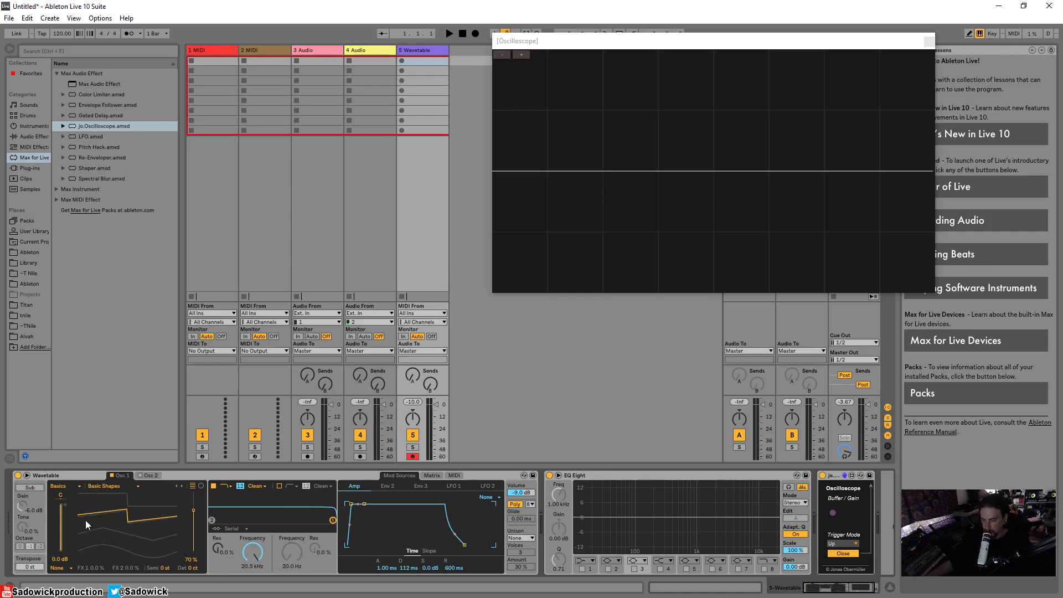
left_click(154, 475)
left_click(128, 474)
left_click(141, 475)
left_click(140, 476)
left_click(151, 474)
left_click(118, 474)
left_click_drag(130, 520, 129, 520)
key("a")
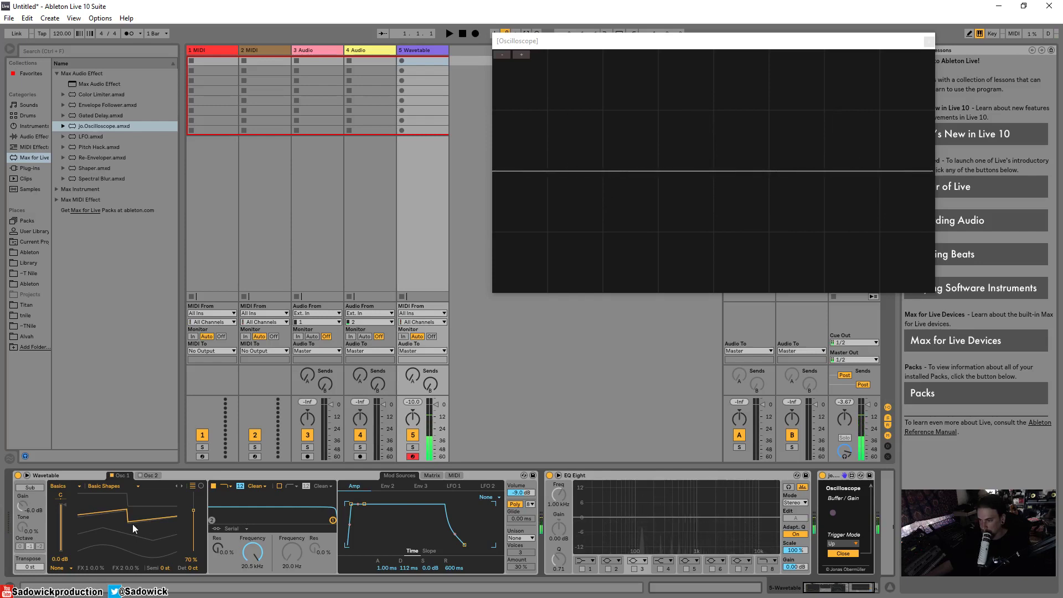
- Audition Osc 1 at the 0.0% sine position and set its wavetable position to 68%
left_click_drag(130, 524, 94, 547)
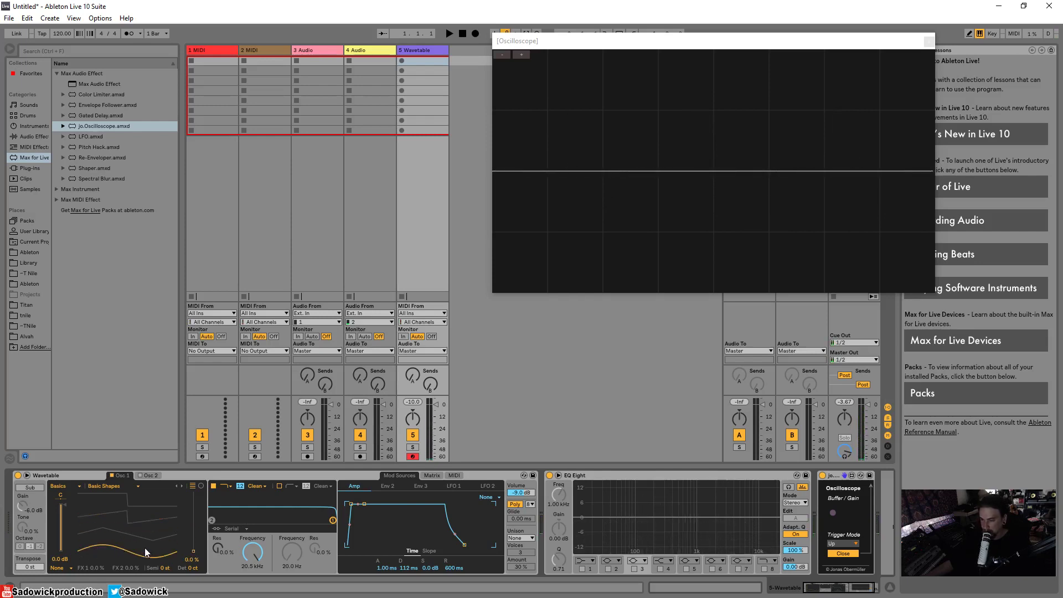
key("a")
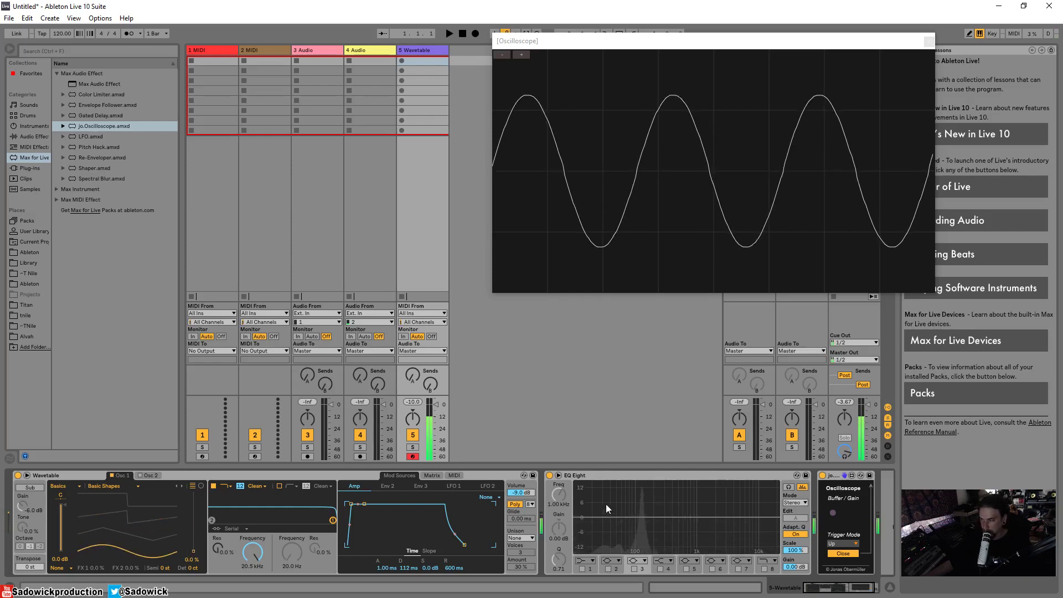
left_click_drag(120, 549, 97, 516)
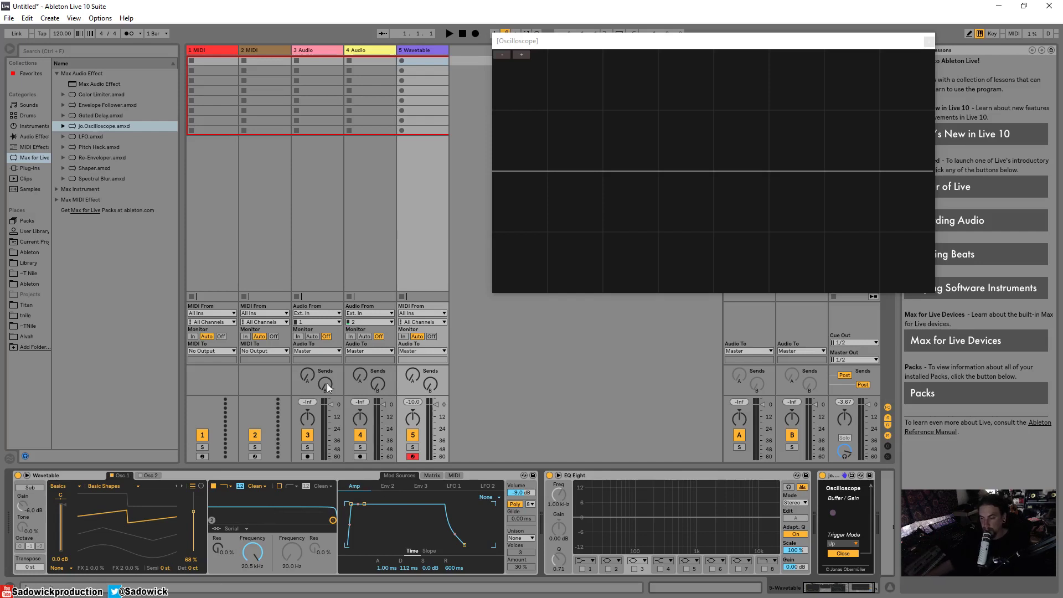
- Sweep Wavetable's first filter cutoff down to about 390 Hz and raise its resonance to about 65%
mouse_move(252, 551)
left_mouse_down()
mouse_move(252, 573)
mouse_move(264, 550)
left_mouse_up()
left_click_drag(257, 556, 343, 523)
mouse_move(253, 556)
left_mouse_down()
mouse_move(253, 596)
mouse_move(257, 524)
left_mouse_up()
mouse_move(257, 558)
left_mouse_down()
mouse_move(256, 595)
mouse_move(258, 537)
mouse_move(266, 547)
left_mouse_up()
left_click_drag(254, 554, 254, 583)
left_click_drag(217, 552, 266, 509)
left_click_drag(217, 548, 250, 553)
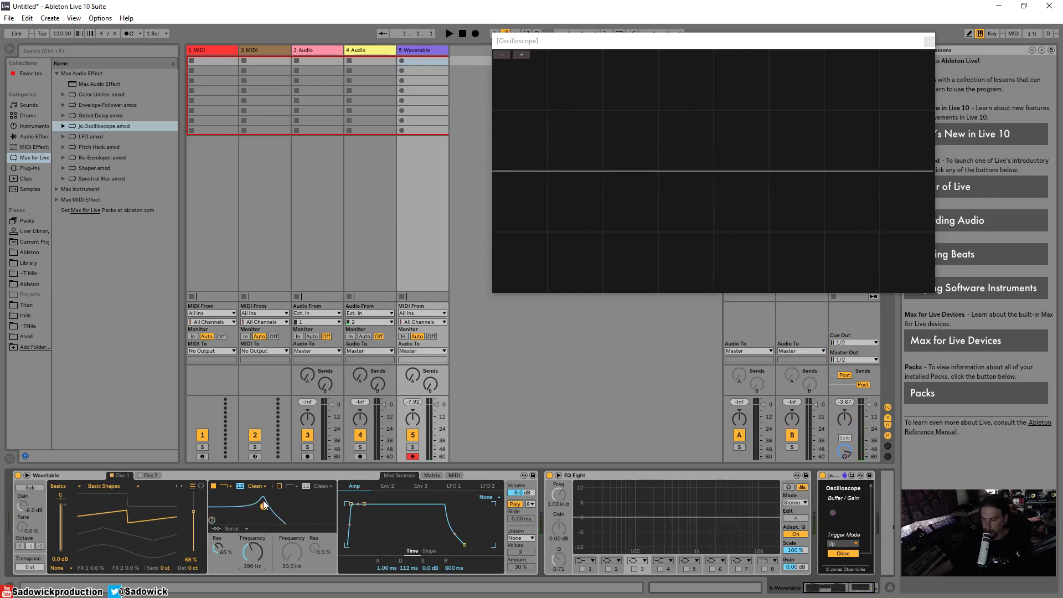
- Return the first filter's resonance to 0.0% and its cutoff frequency to 20.5 kHz
left_click_drag(252, 551, 218, 587)
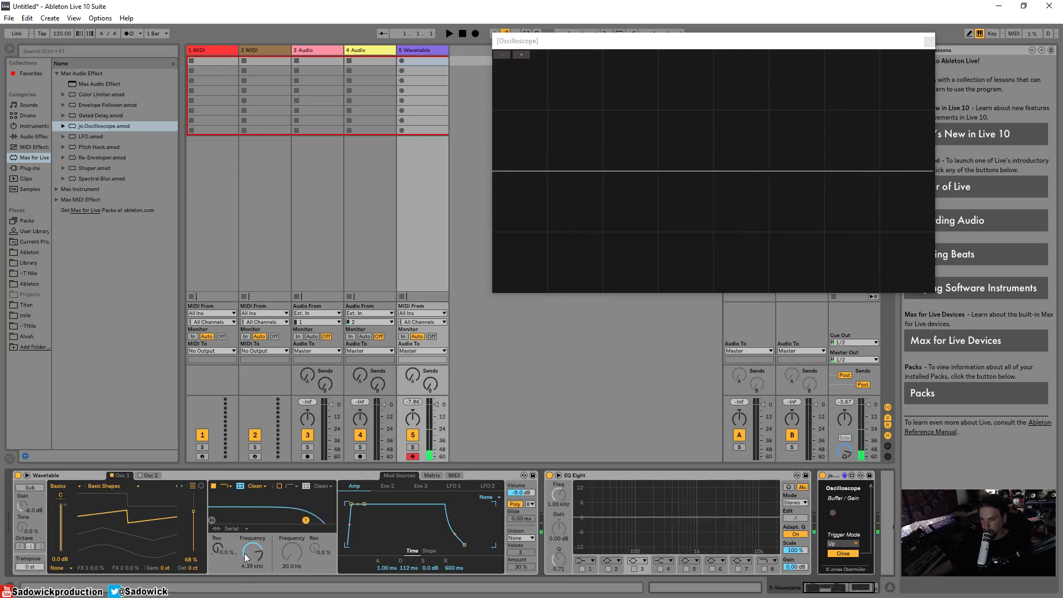
left_click_drag(248, 553, 248, 546)
left_click_drag(250, 554, 250, 531)
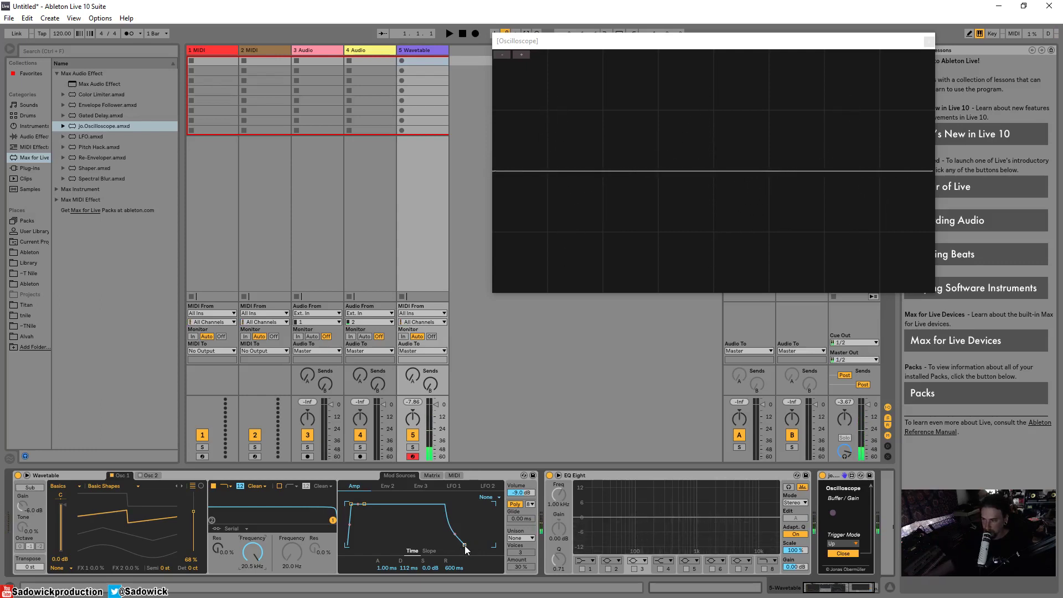
- Try amp envelope release times of 1.50 ms and 4.93 s, and settle on about 18.4 ms
left_click_drag(464, 545, 445, 545)
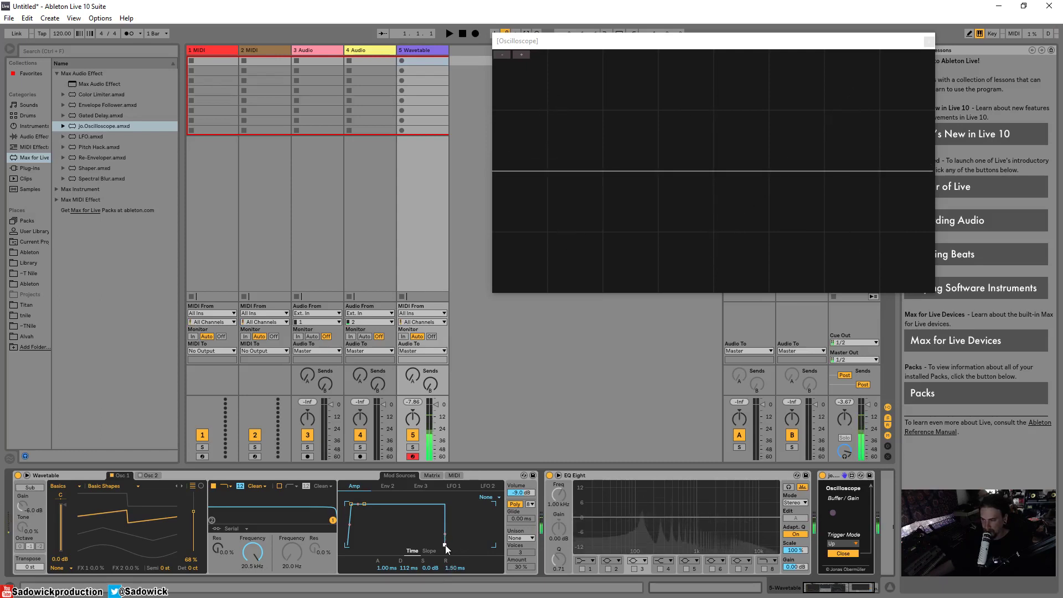
left_click_drag(444, 545, 478, 545)
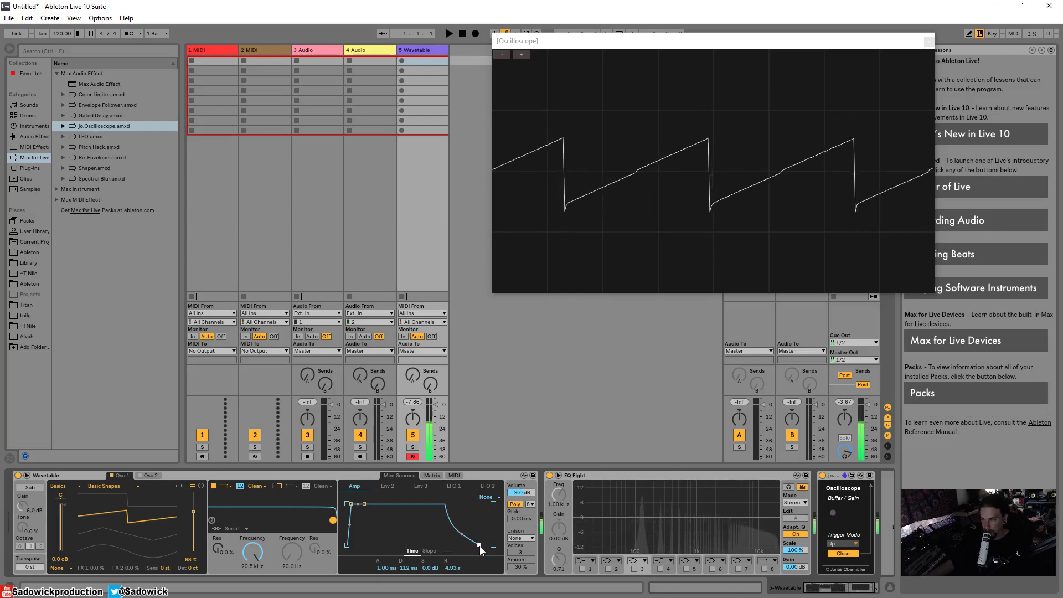
left_click_drag(478, 545, 453, 546)
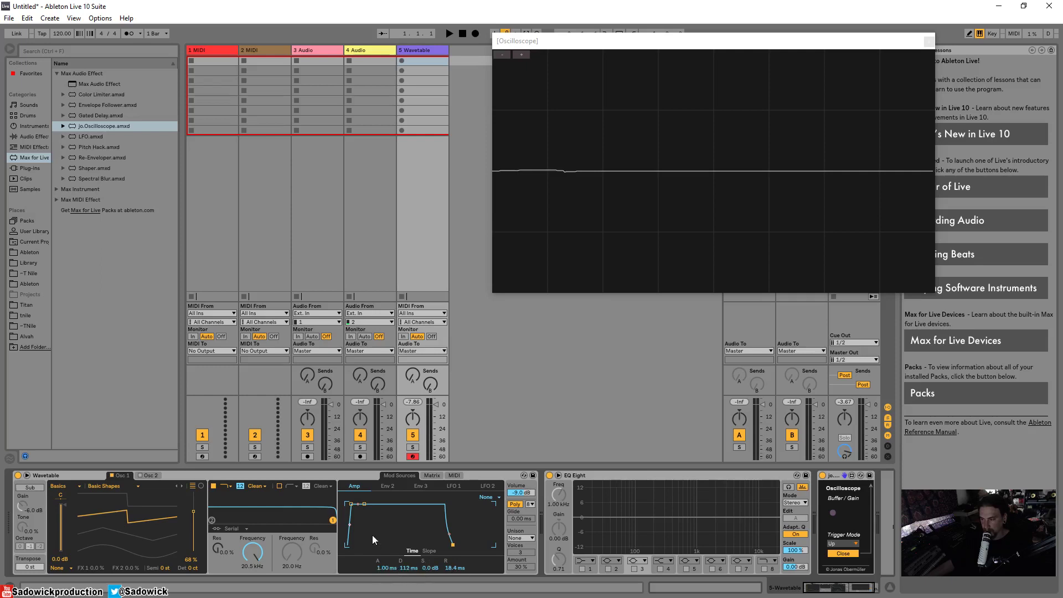
- Try a 560 ms amp envelope attack, return it to 0.00 ms, and set decay to 79.6 ms and sustain to -7.5 dB
left_click_drag(351, 504, 343, 547)
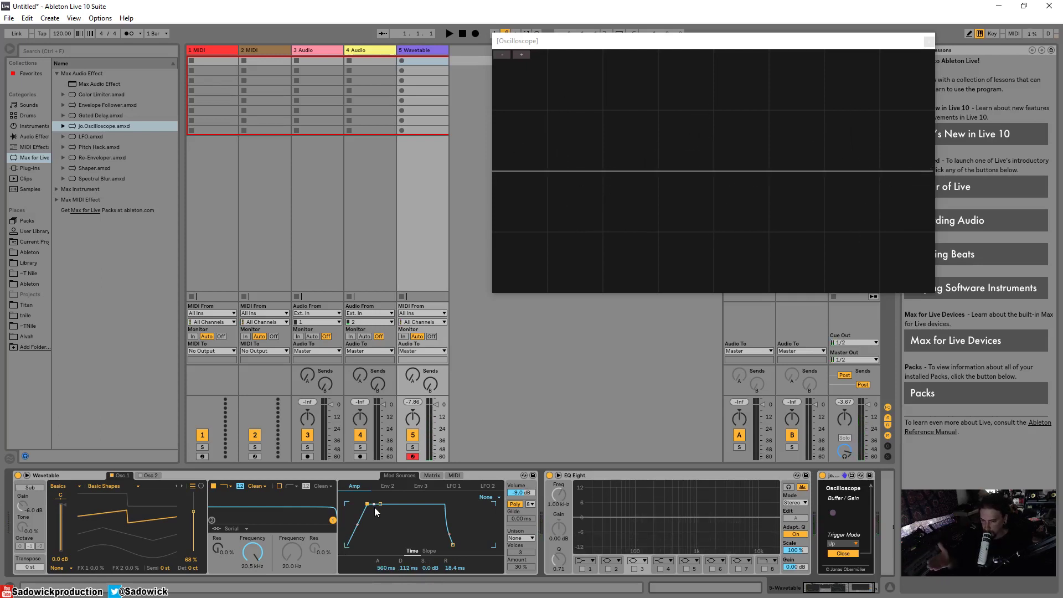
left_click_drag(375, 510, 348, 503)
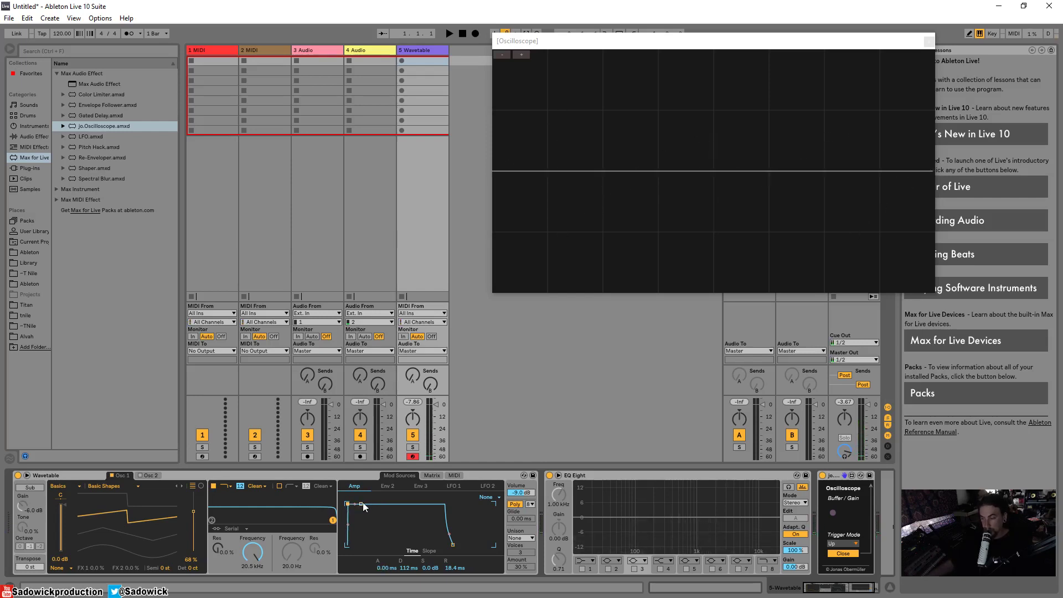
left_click_drag(360, 504, 361, 512)
left_click_drag(361, 512, 361, 522)
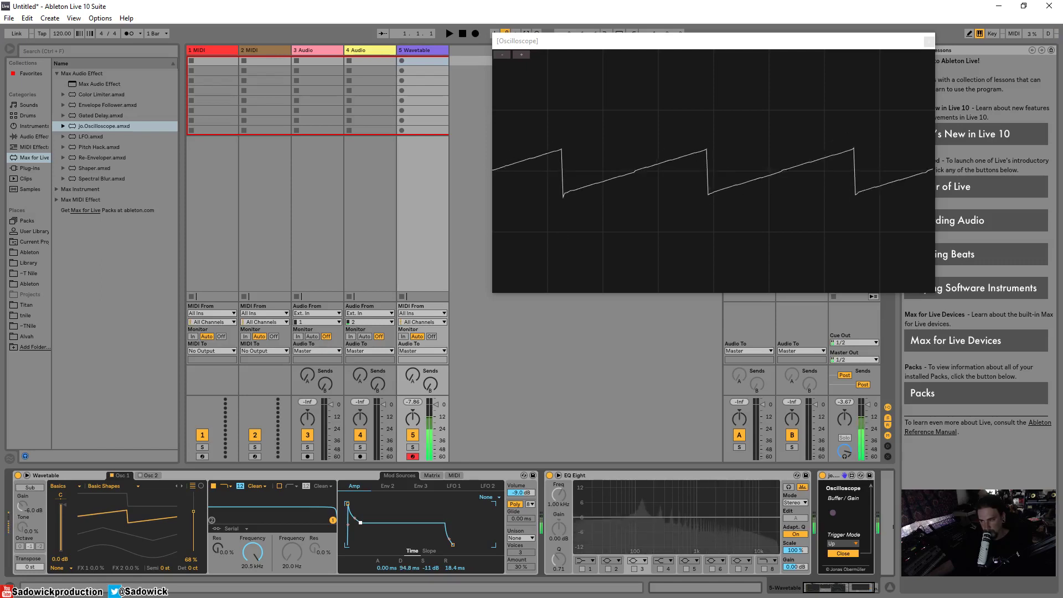
mouse_move(360, 522)
left_mouse_down()
mouse_move(359, 504)
mouse_move(360, 521)
left_mouse_up()
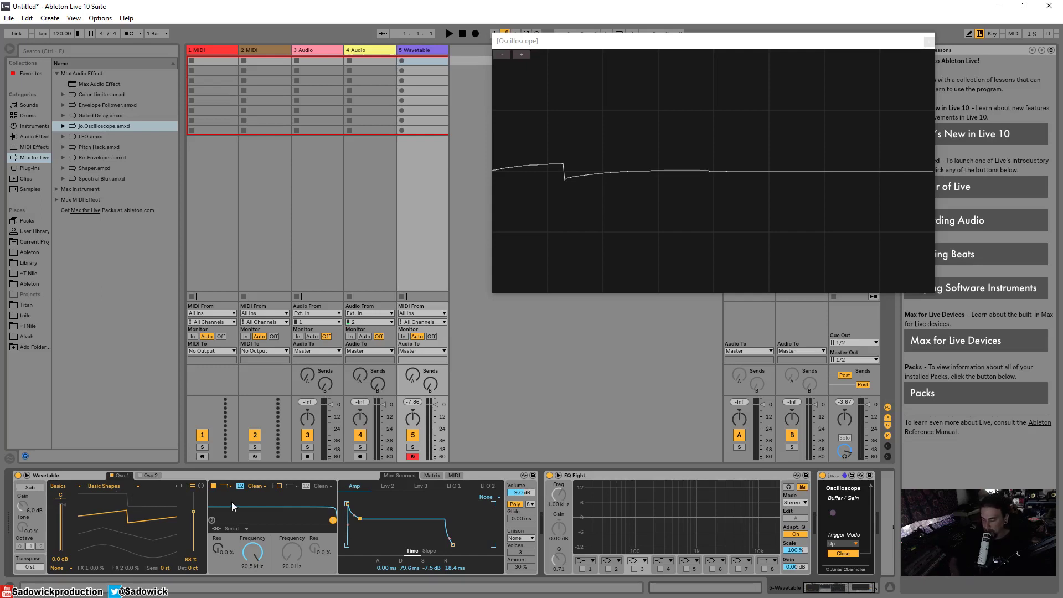
- Audition notes with the reshaped amp envelope and lower the first filter's cutoff frequency to 10.6 kHz
key("a")
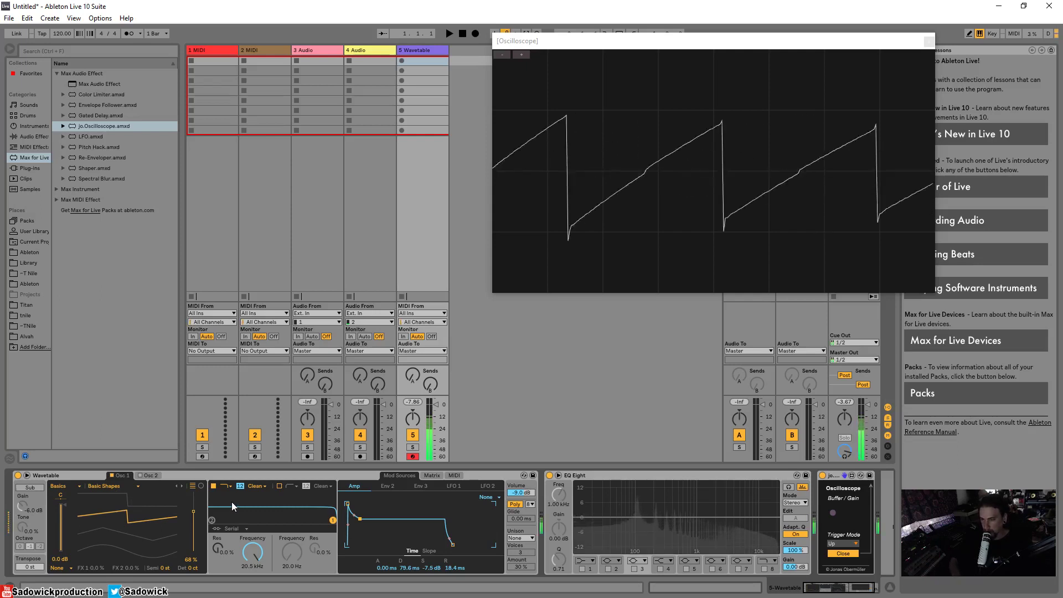
key("a")
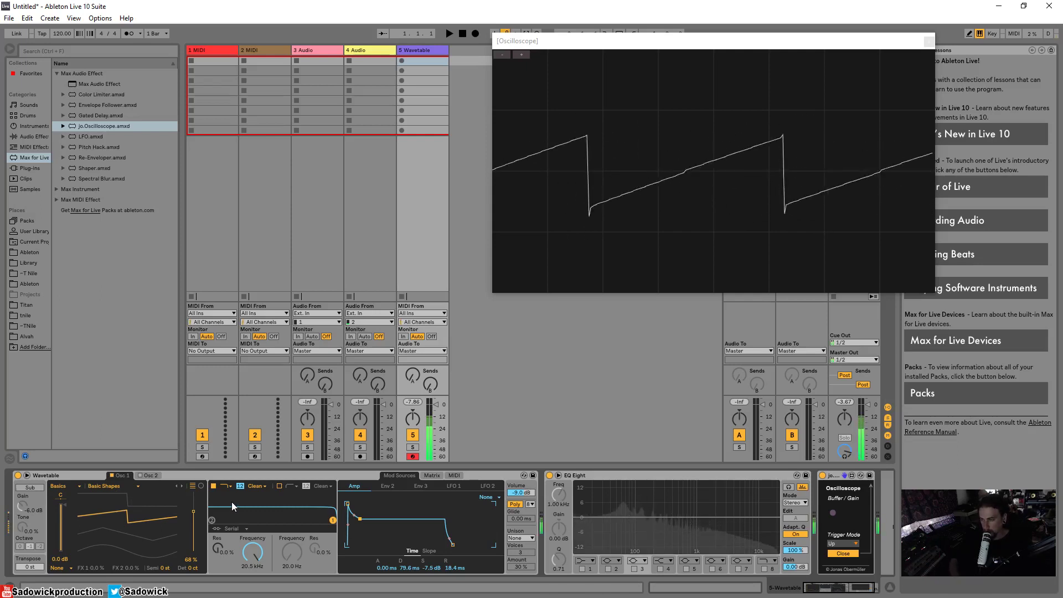
left_click_drag(232, 502, 184, 502)
key("a")
left_click_drag(253, 552, 253, 517)
key("a")
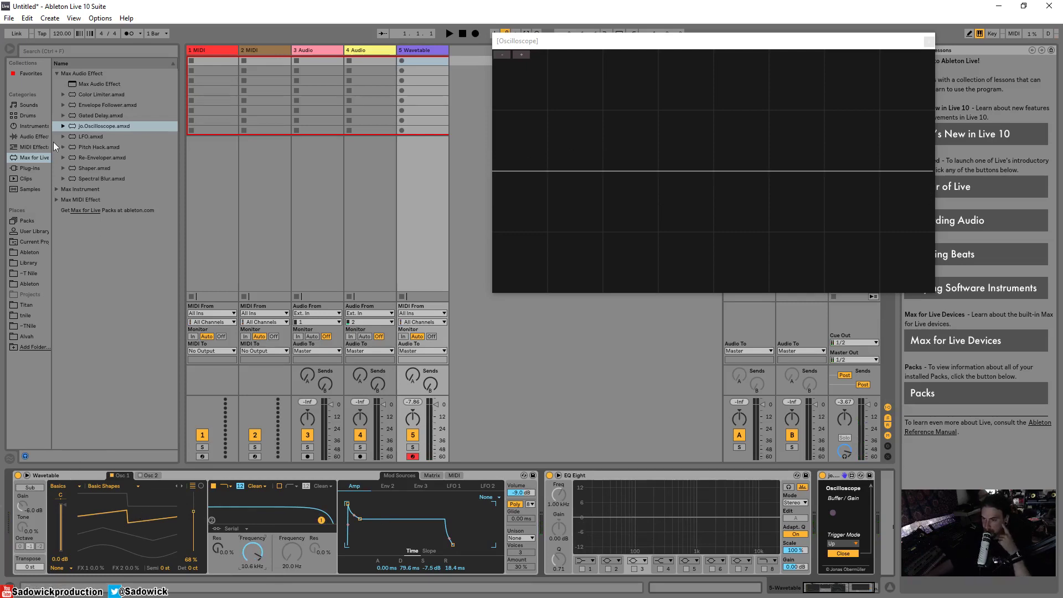
- Replace Wavetable with the Analog instrument ahead of EQ Eight and audition it
left_click(33, 126)
right_click(75, 474)
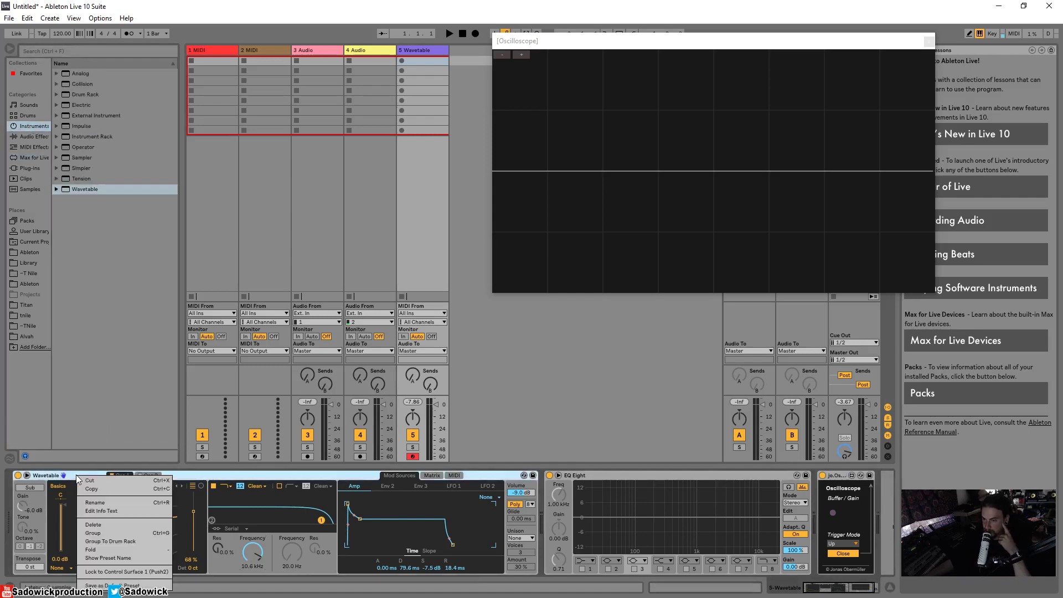
left_click(88, 481)
left_click_drag(83, 74, 34, 500)
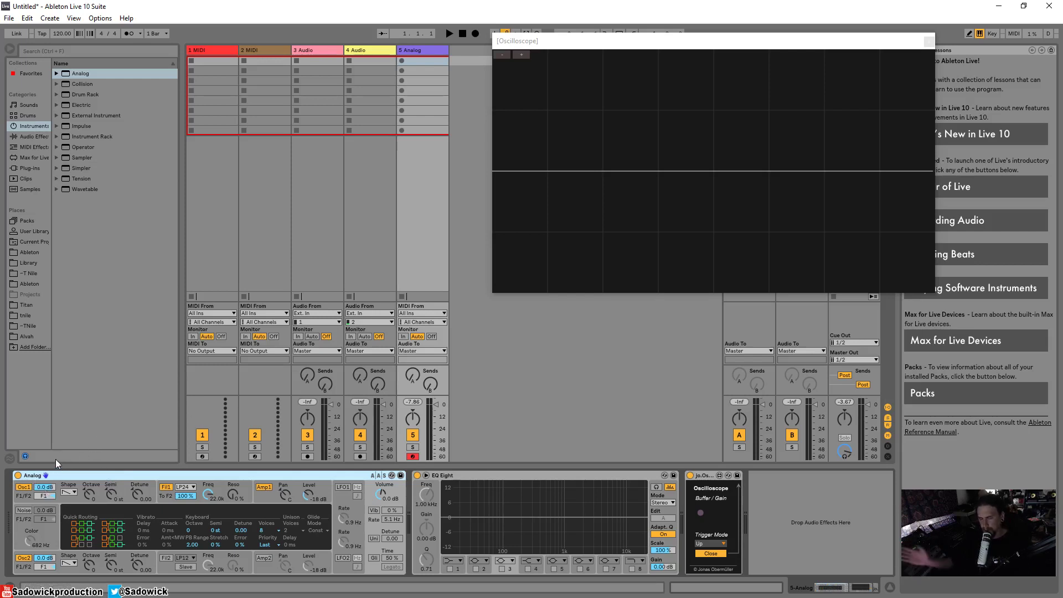
left_click(44, 474)
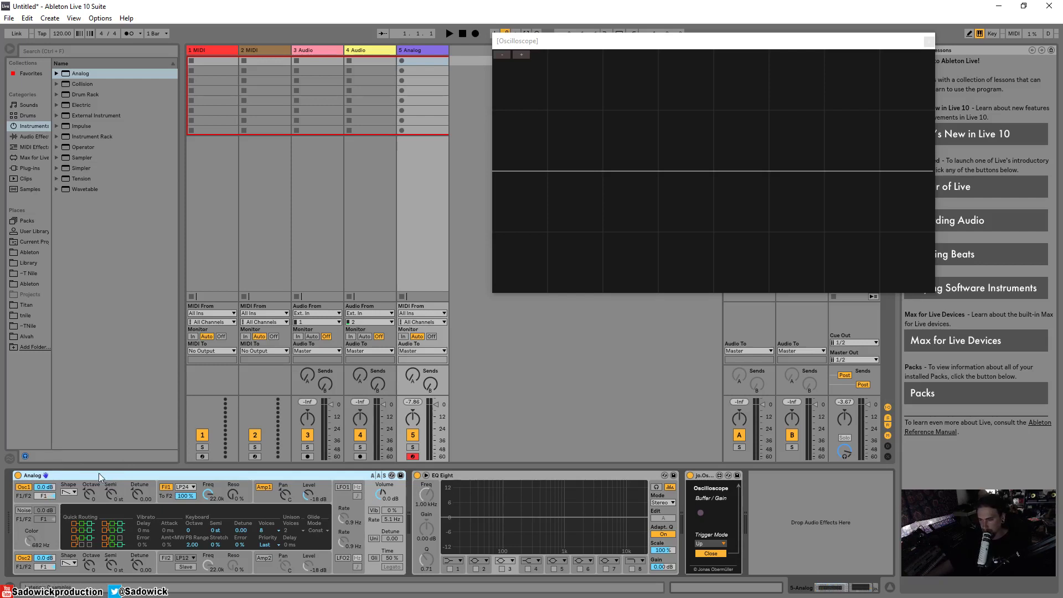
key("a")
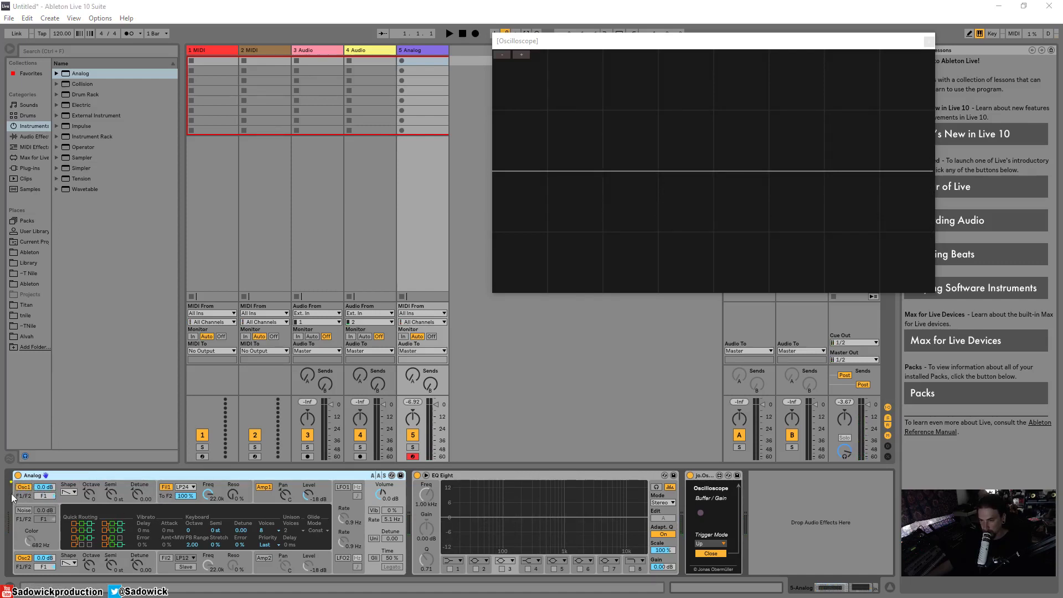
mouse_move(11, 483)
left_mouse_down()
mouse_move(12, 509)
mouse_move(136, 513)
left_mouse_up()
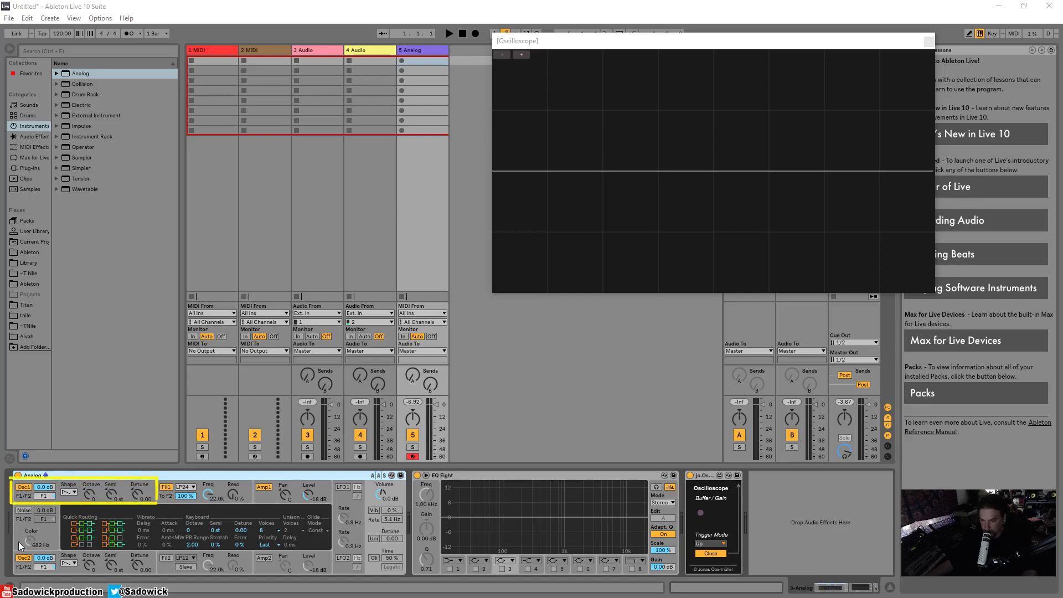
mouse_move(11, 551)
left_mouse_down()
mouse_move(10, 593)
mouse_move(158, 593)
mouse_move(161, 569)
mouse_move(86, 551)
left_mouse_up()
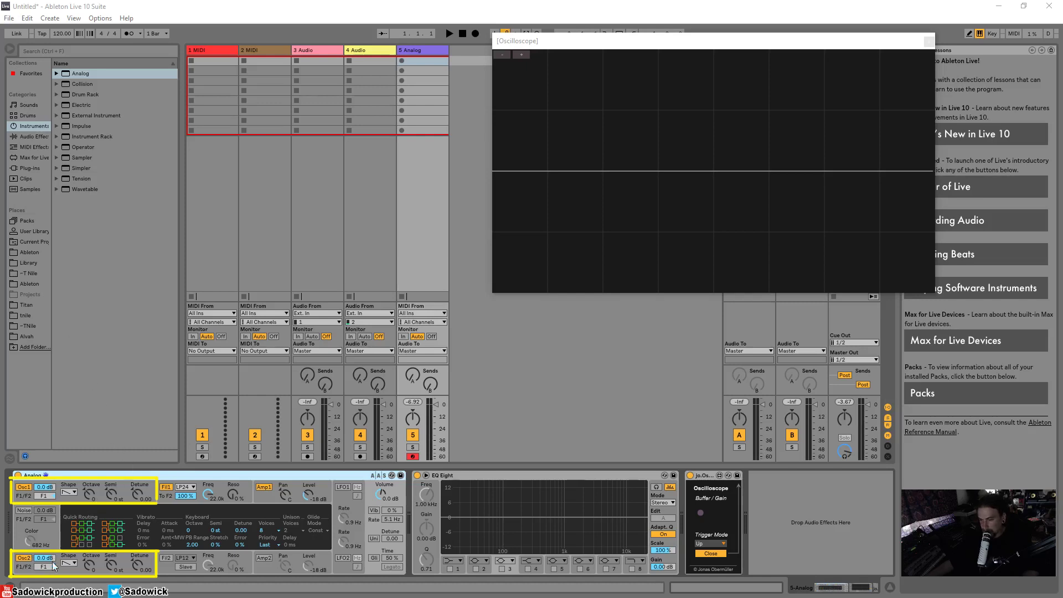
- Switch off Analog's Osc2, audition Osc1's sawtooth, and change Osc1's shape to a sine wave and audition it
left_click(69, 491)
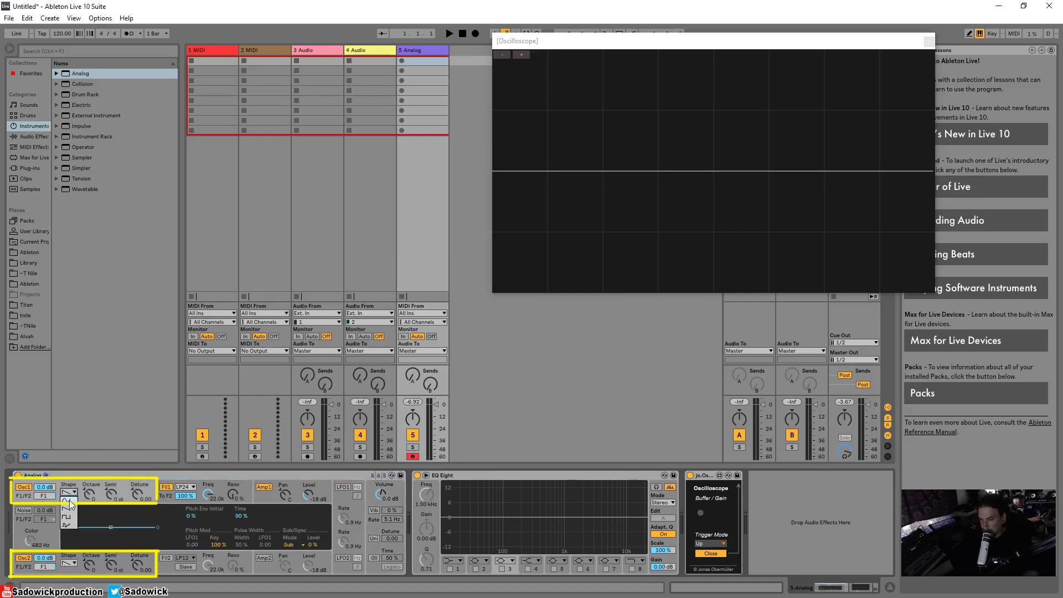
left_click(73, 494)
left_click(24, 558)
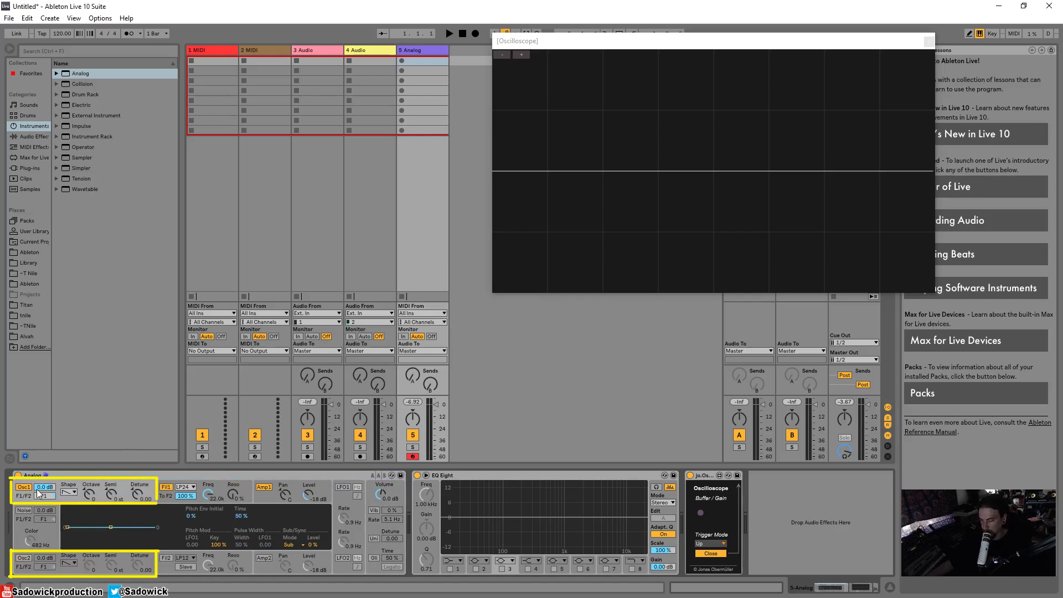
key("a")
left_click(69, 492)
key("a")
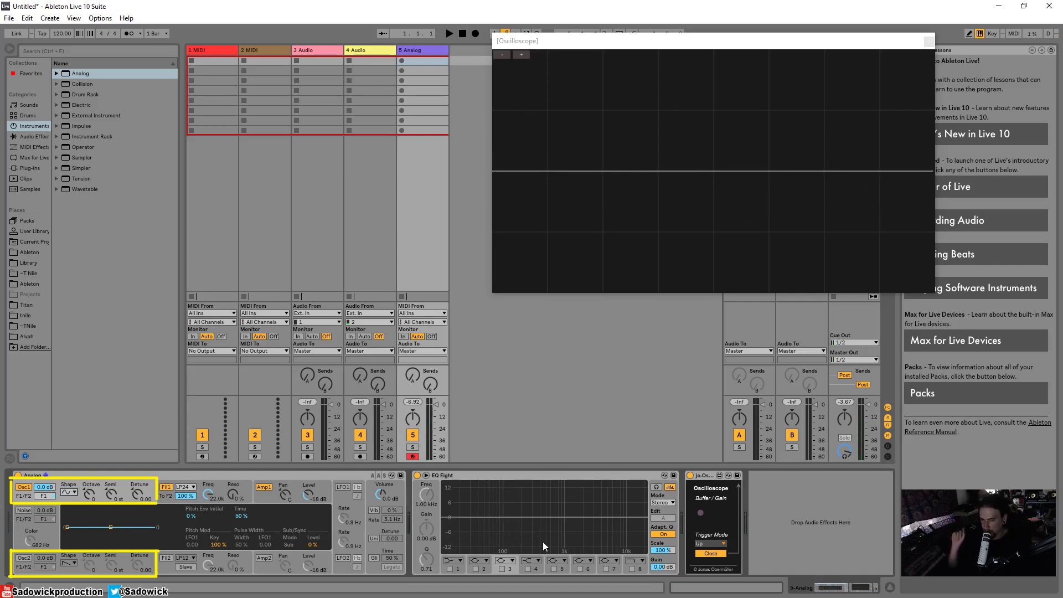
key("a")
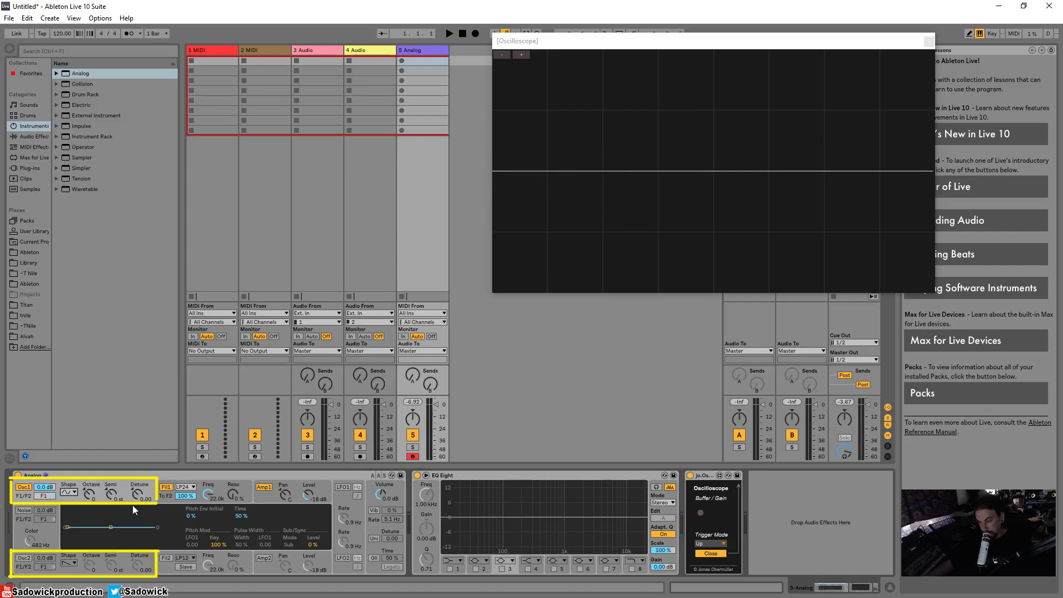
- Change Osc1's shape to rectangle, audition it, and try a pulse width of 0% before restoring 50%
left_click(69, 491)
key("a")
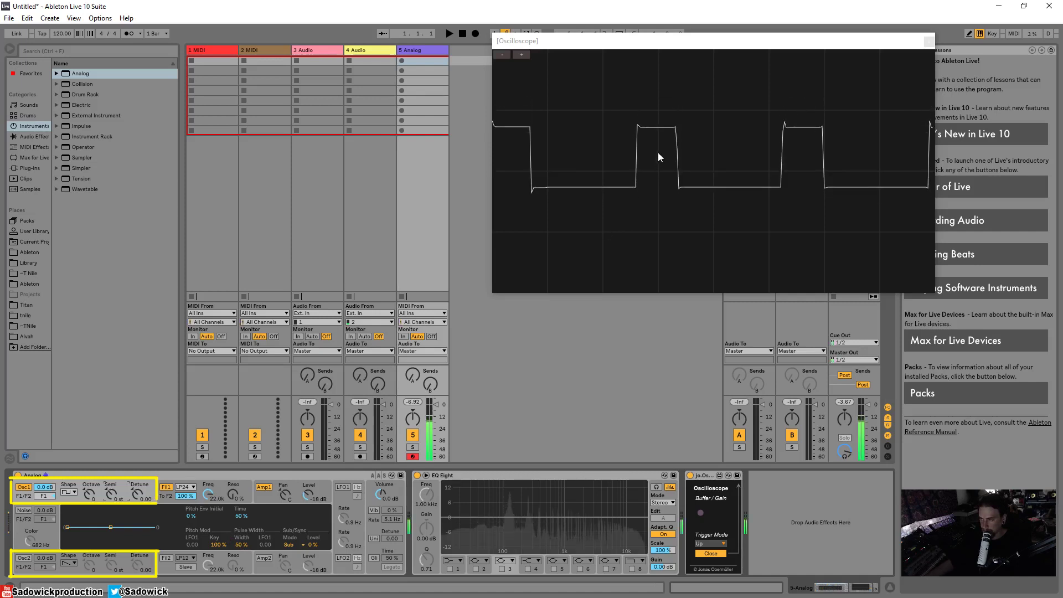
mouse_move(241, 545)
left_mouse_down()
mouse_move(235, 531)
mouse_move(235, 556)
left_mouse_up()
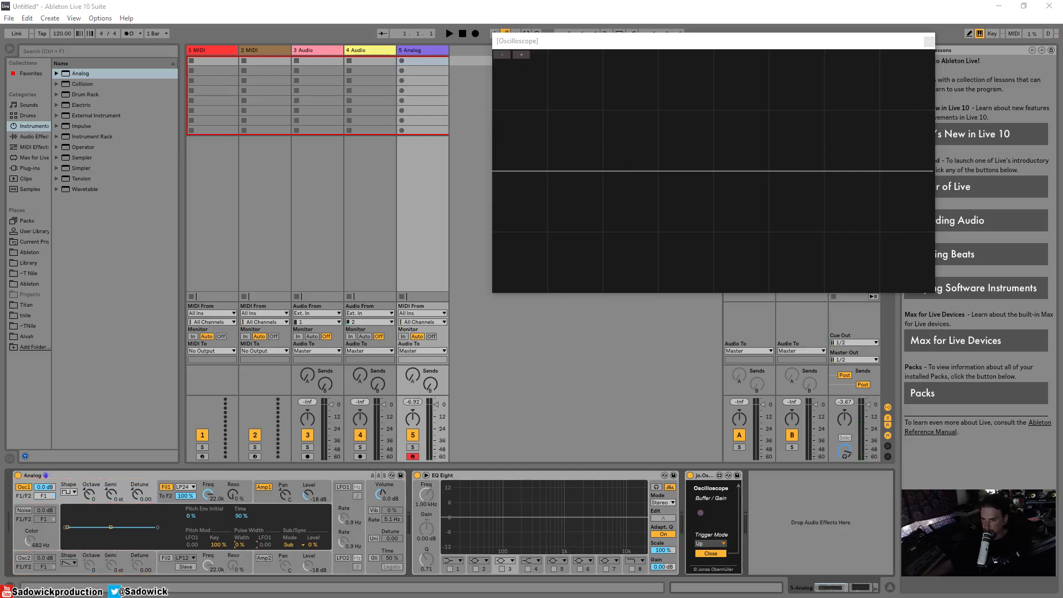
double_click(242, 545)
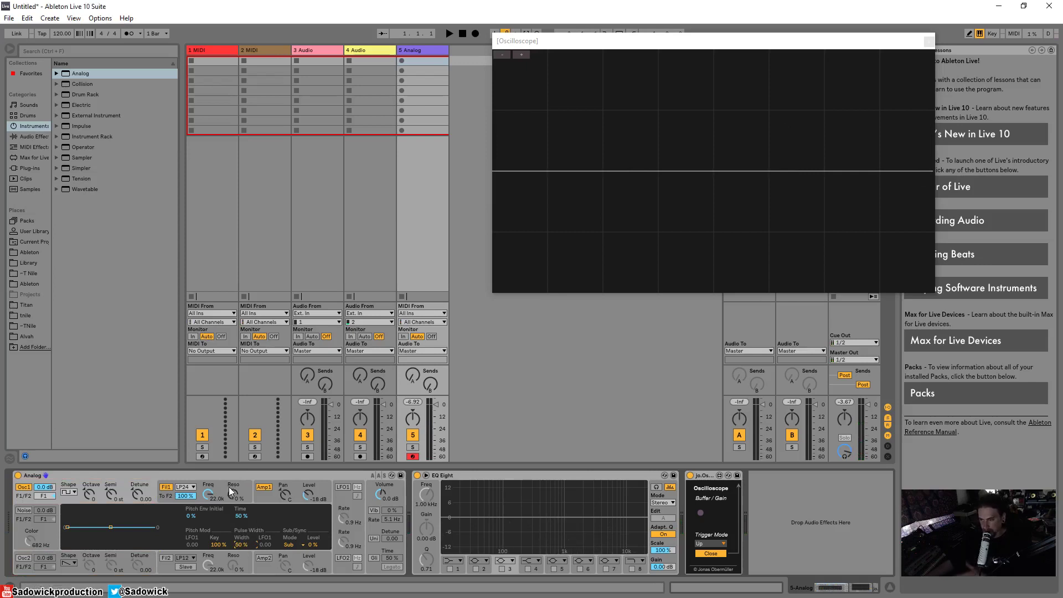
- Lower Analog's Filter 1 frequency to 275 Hz and raise the Amp 1 envelope's sustain to 1.00 with a 965 ms decay
left_click_drag(206, 494, 206, 595)
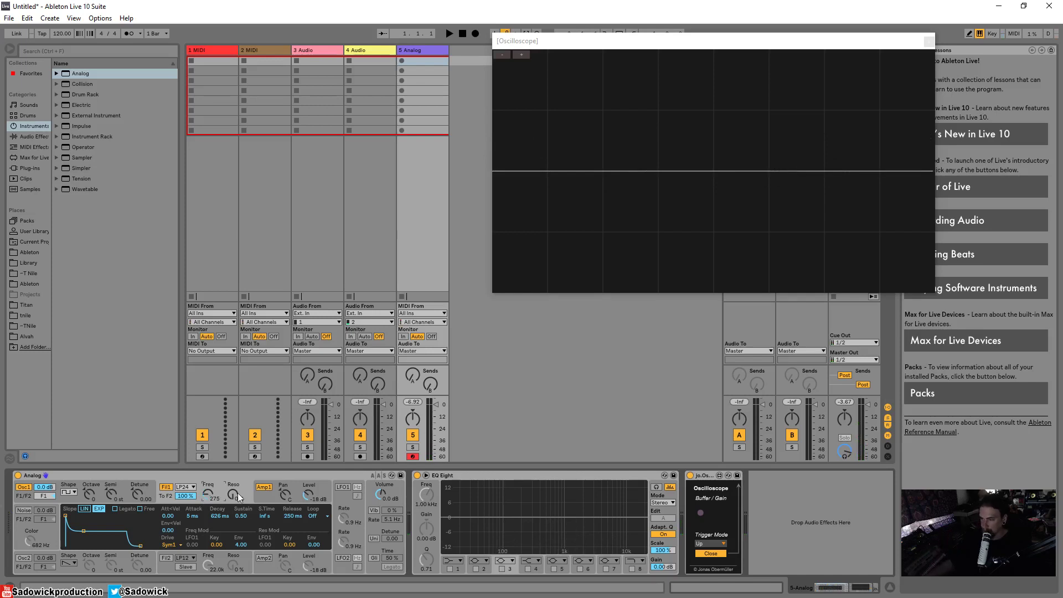
left_click(296, 484)
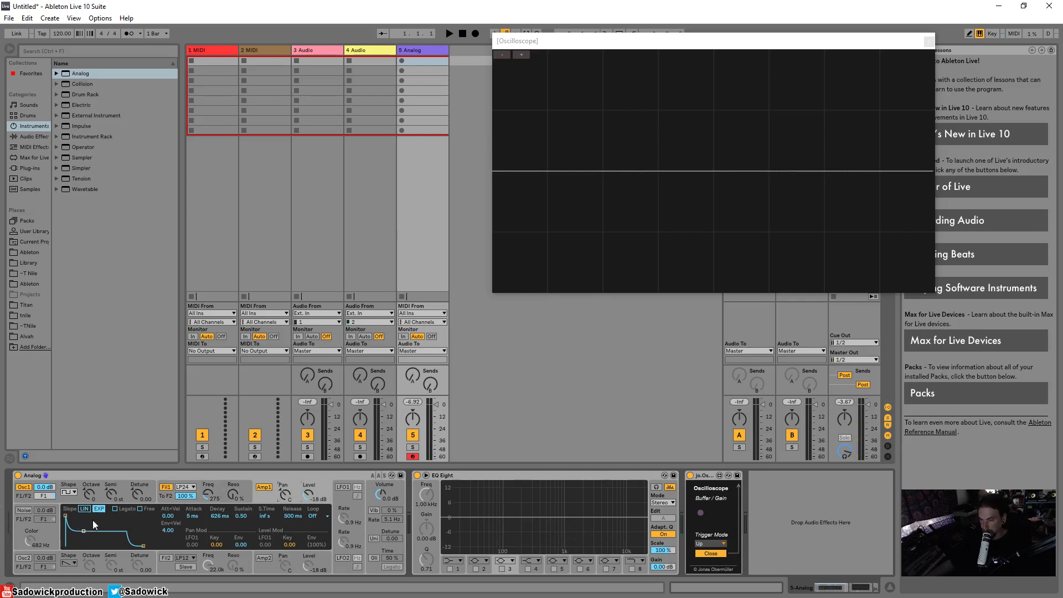
mouse_move(84, 531)
left_mouse_down()
mouse_move(85, 515)
mouse_move(66, 515)
mouse_move(82, 515)
left_mouse_up()
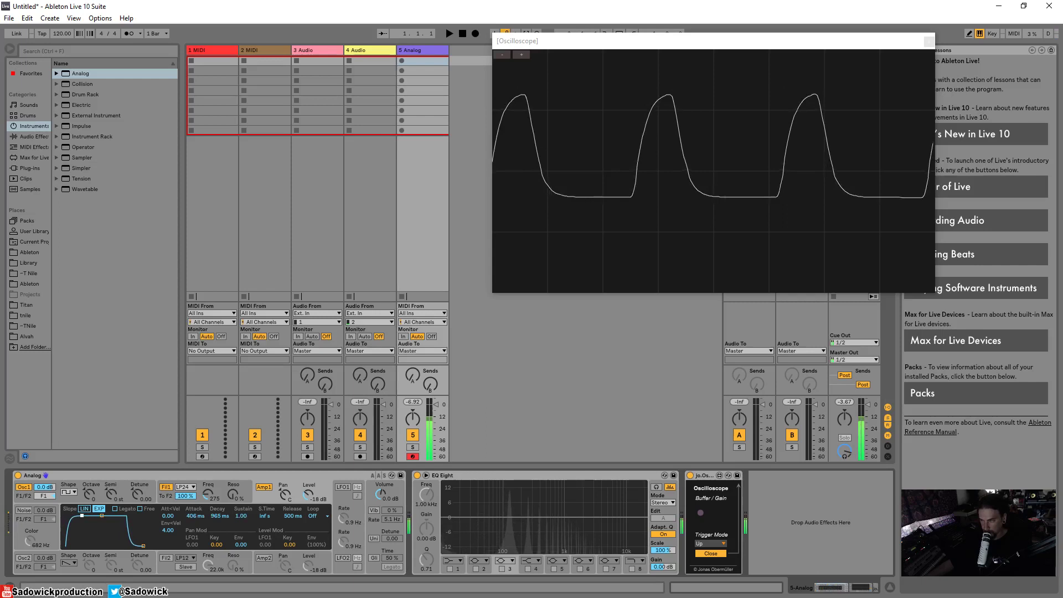
- Try the linear slope on the Amp 1 envelope, return to exponential, shorten the attack to its minimum and set release to 22 ms
left_click(86, 508)
left_click(98, 508)
mouse_move(82, 517)
left_mouse_down()
mouse_move(92, 516)
mouse_move(65, 516)
left_mouse_up()
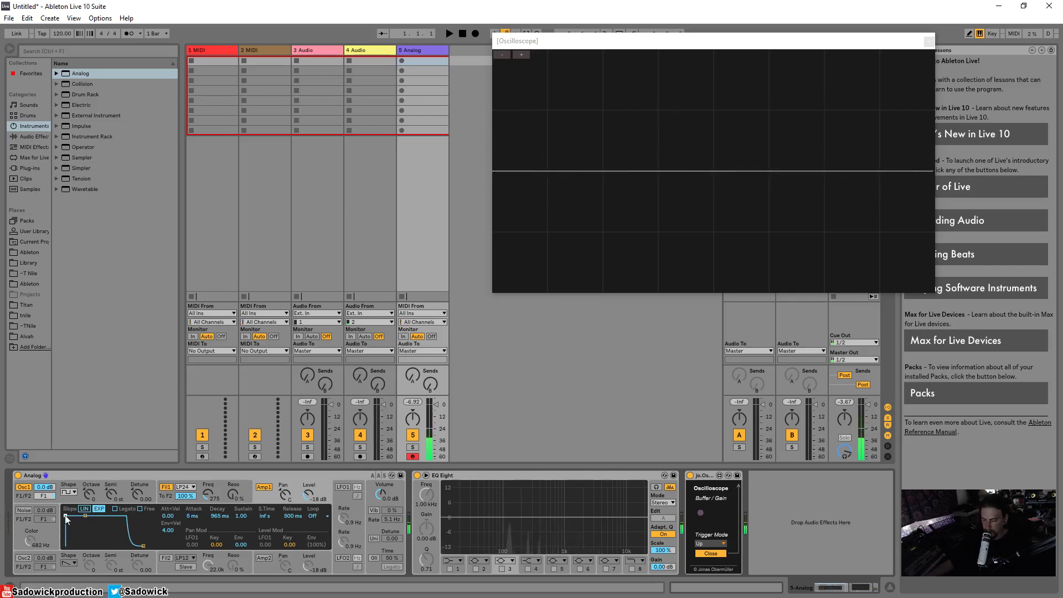
left_click_drag(142, 547, 97, 522)
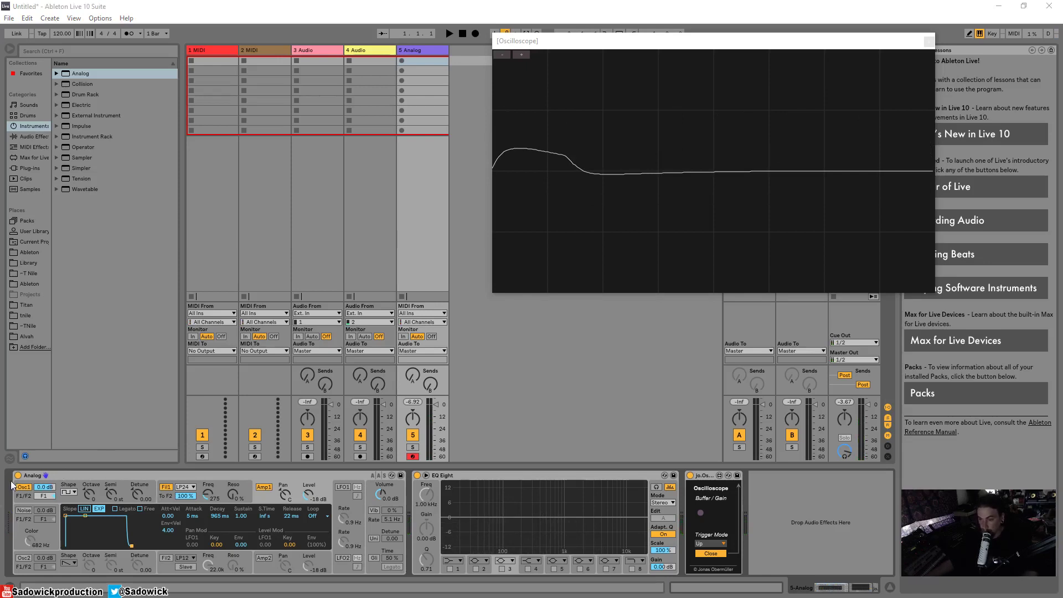
- Replace Analog with the Operator instrument ahead of EQ Eight and audition its default sine oscillator
mouse_move(15, 483)
left_mouse_down()
mouse_move(333, 481)
mouse_move(332, 509)
mouse_move(248, 518)
mouse_move(15, 486)
left_mouse_up()
right_click(142, 475)
left_click(171, 338)
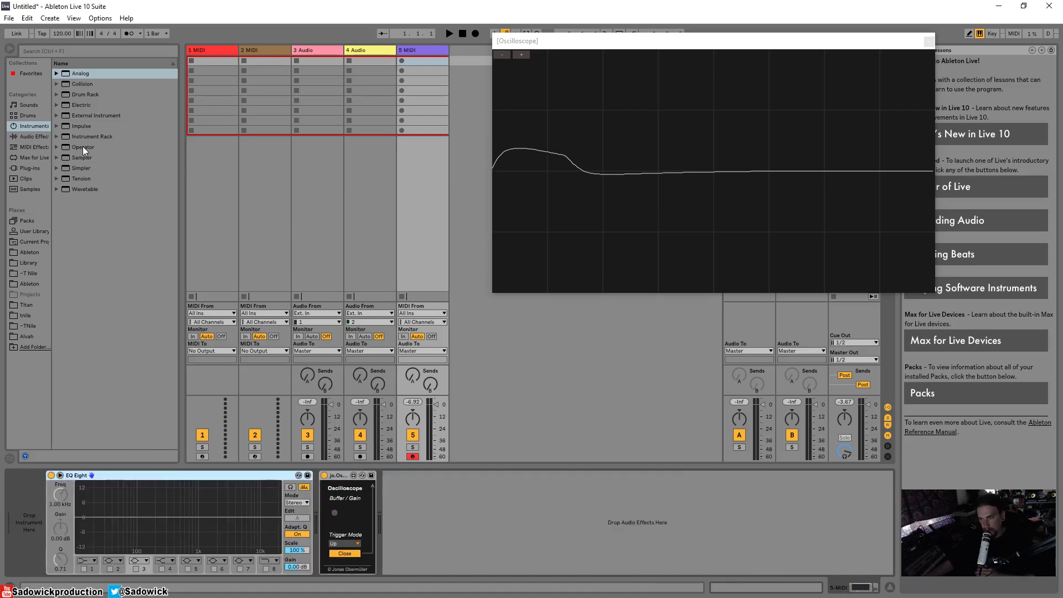
left_click_drag(82, 146, 36, 512)
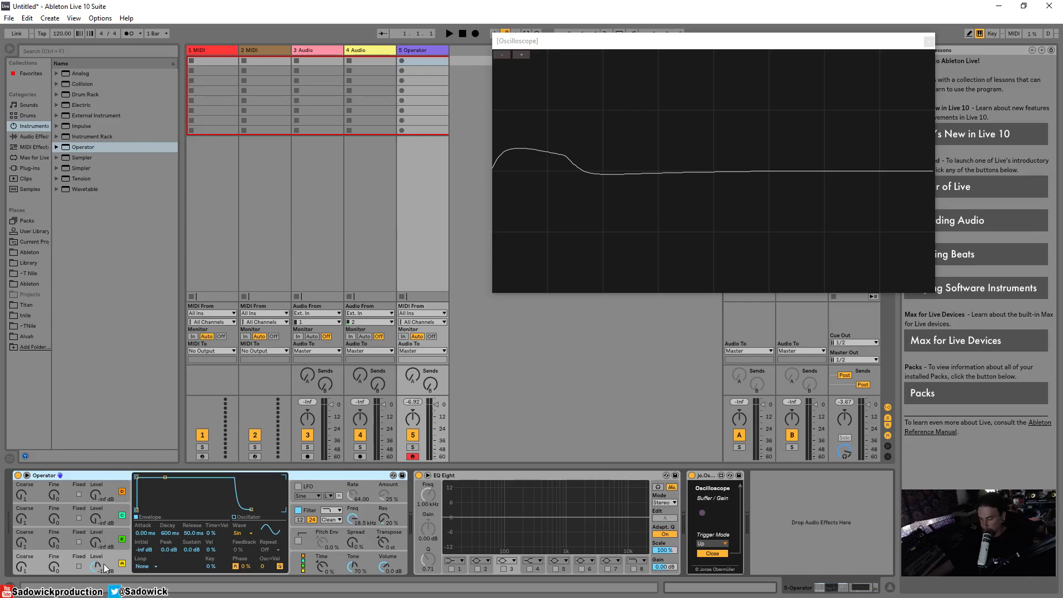
key("a")
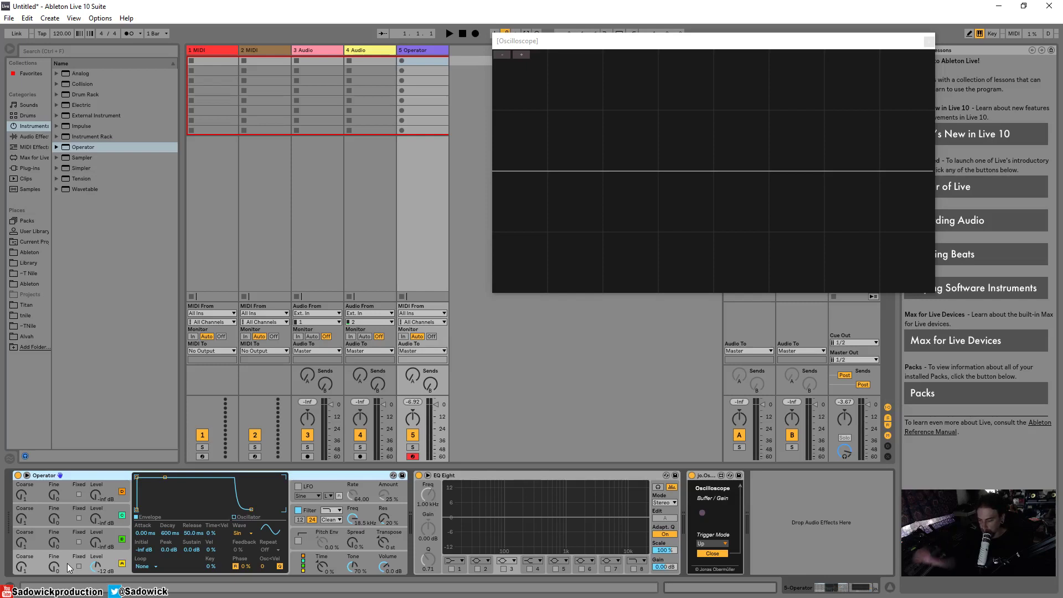
- Enable Operator's LFO, audition the modulation, and set its rate to 127.00 and its amount to 47%
left_click(299, 486)
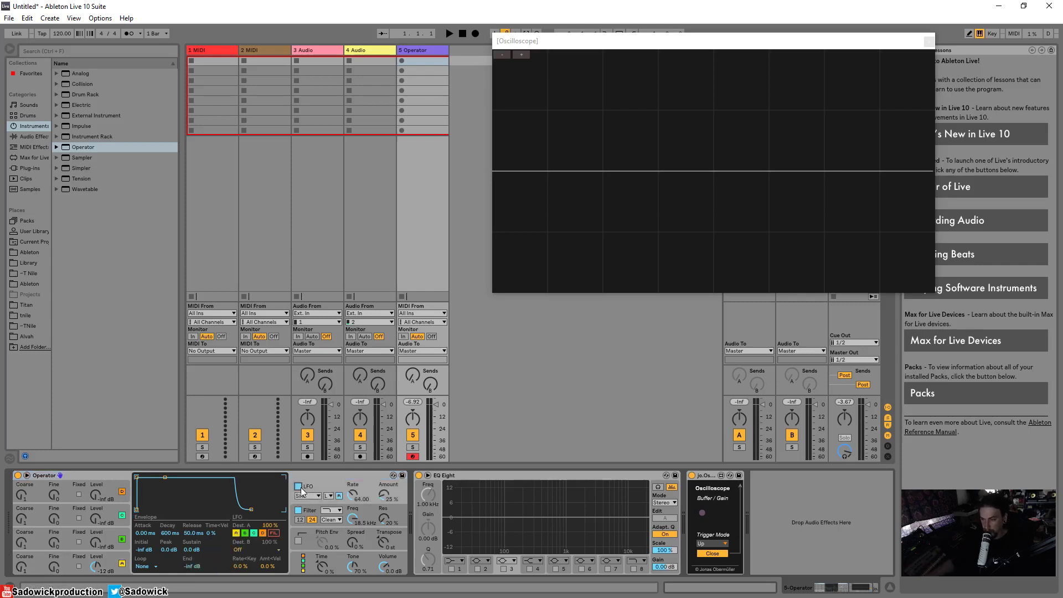
key("a")
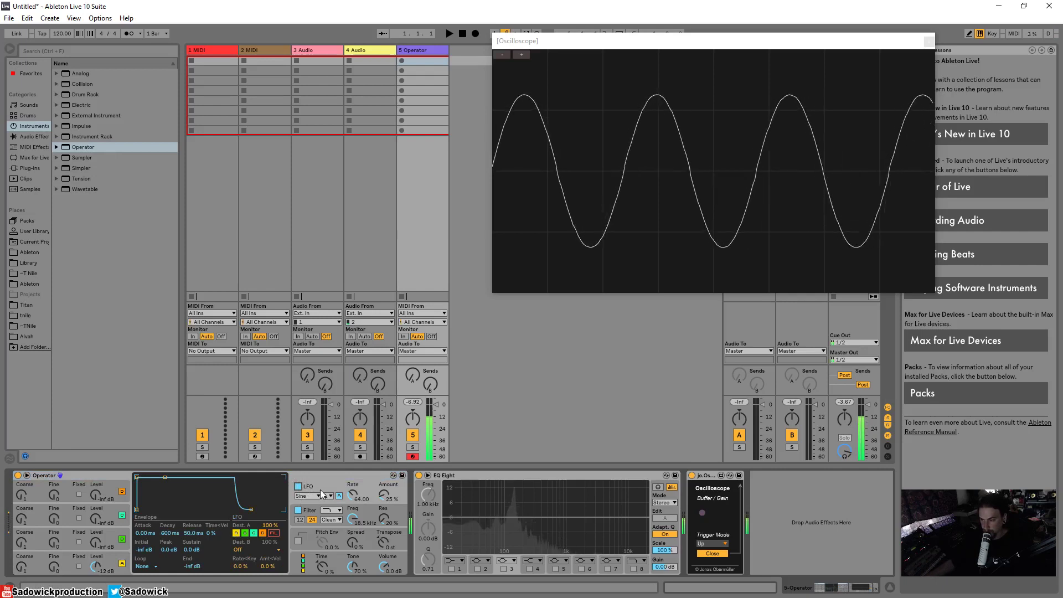
left_click_drag(384, 494, 383, 466)
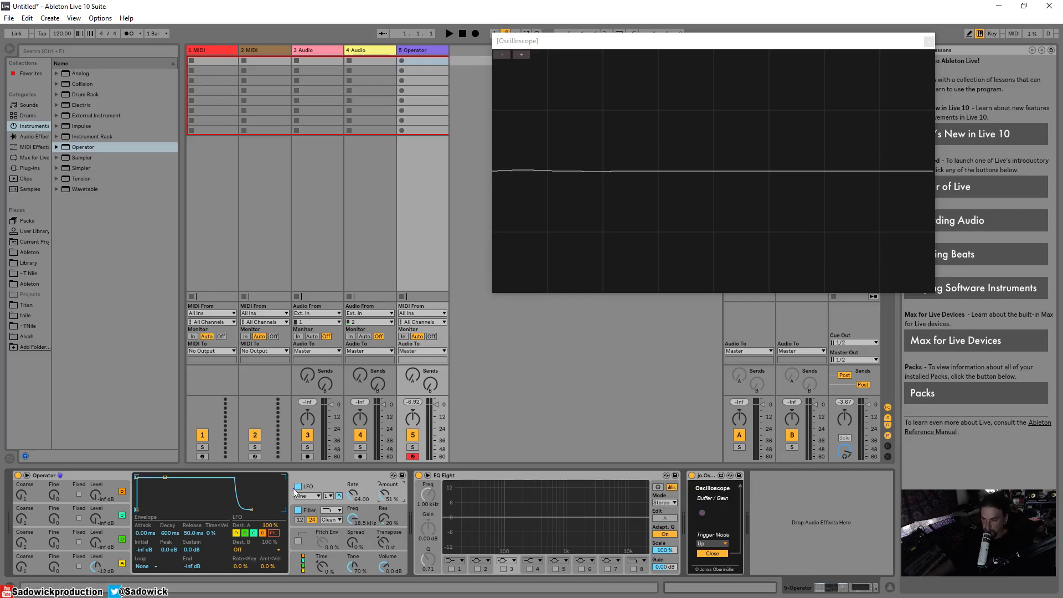
left_click(355, 497)
left_click_drag(355, 497, 355, 488)
left_click_drag(359, 500, 384, 502)
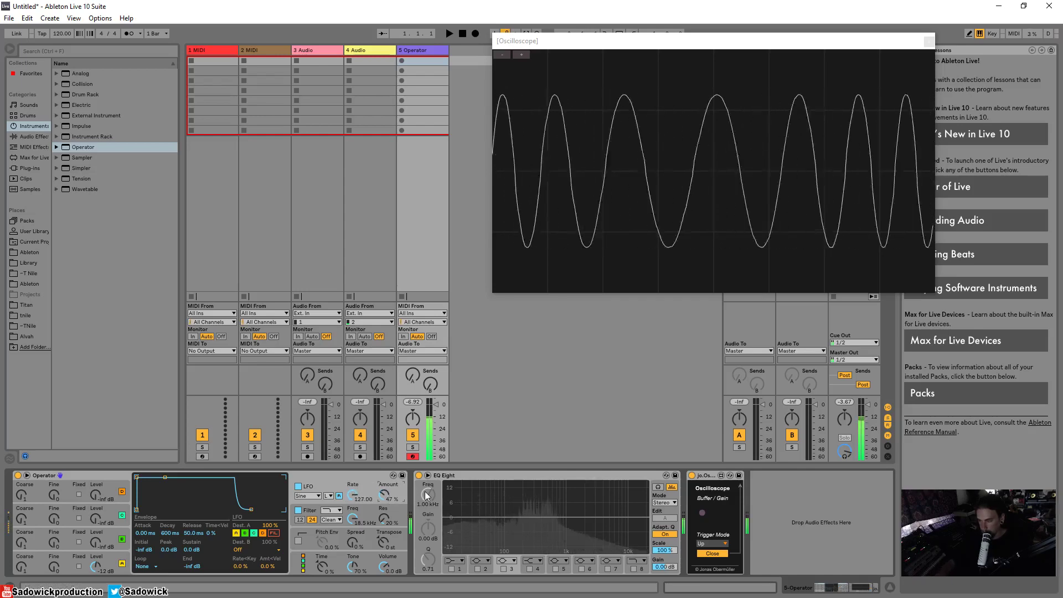
- Switch off Operator's LFO, audition the plain sound, and view the algorithm choices before returning to the oscillator settings
left_click(298, 486)
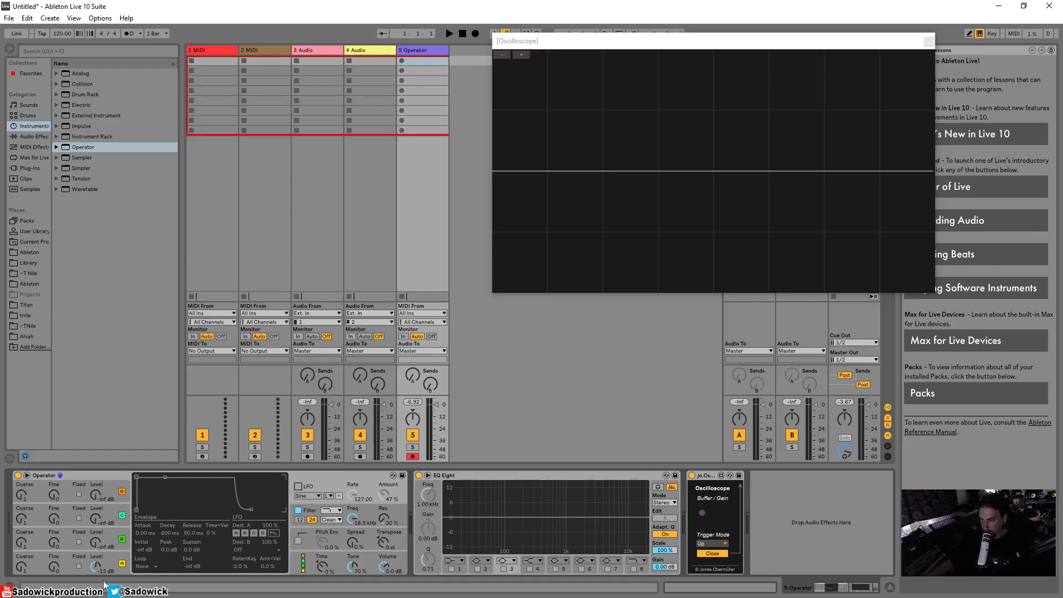
key("a")
left_click(302, 564)
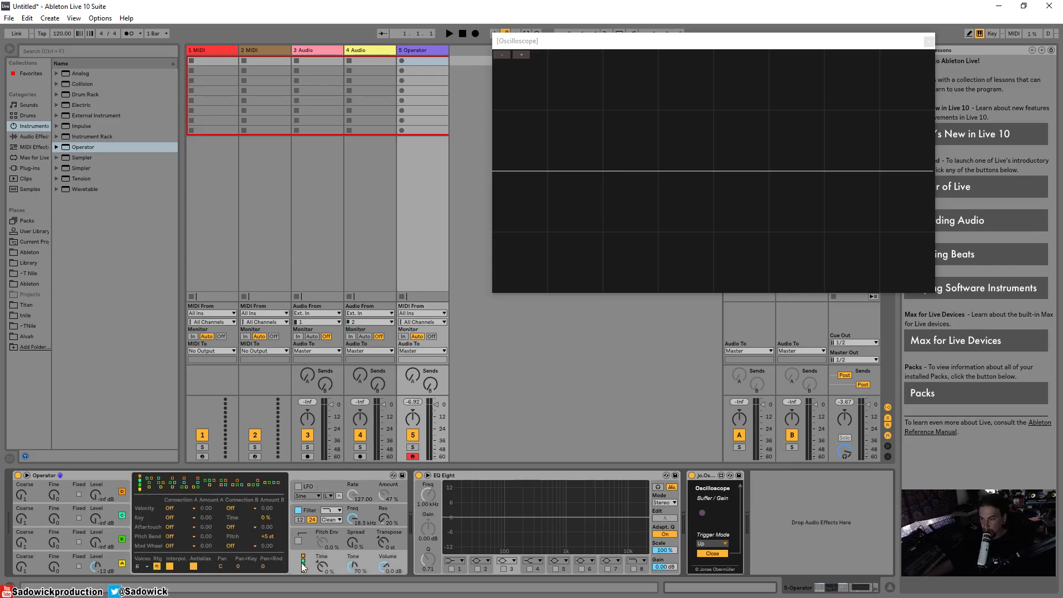
left_click(104, 544)
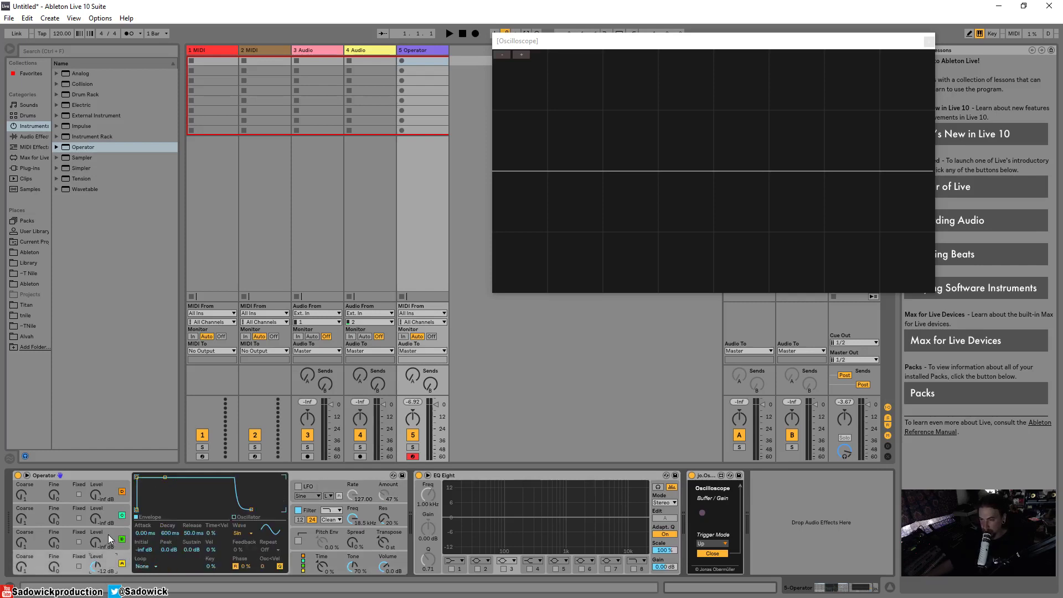
- Raise oscillator B's level to modulate oscillator A, briefly try its fixed frequency mode, and audition higher coarse ratios at a slightly lower level
left_click(98, 543)
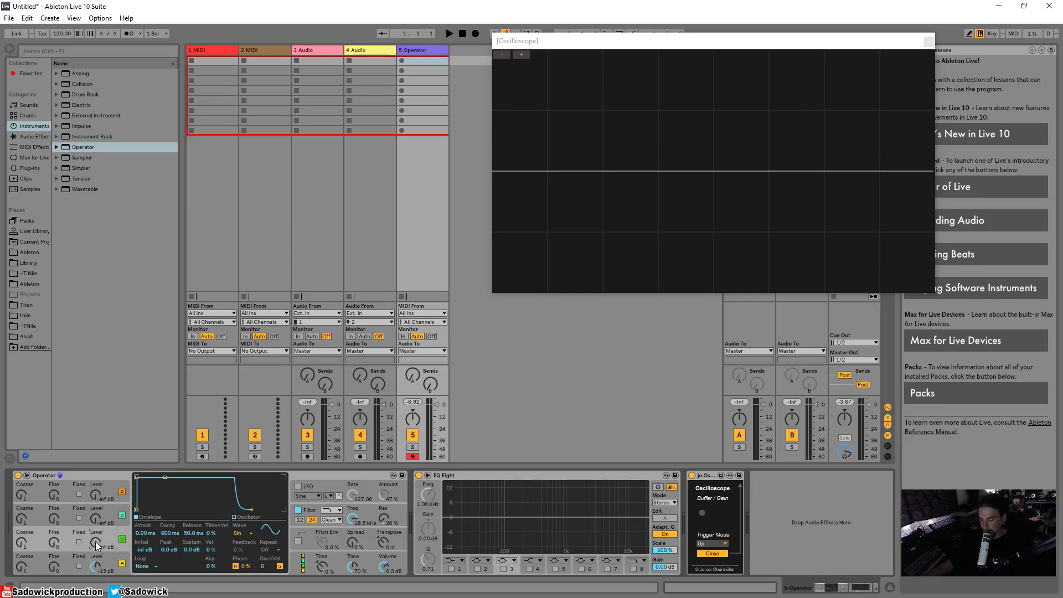
left_click_drag(97, 545, 97, 511)
left_click(79, 541)
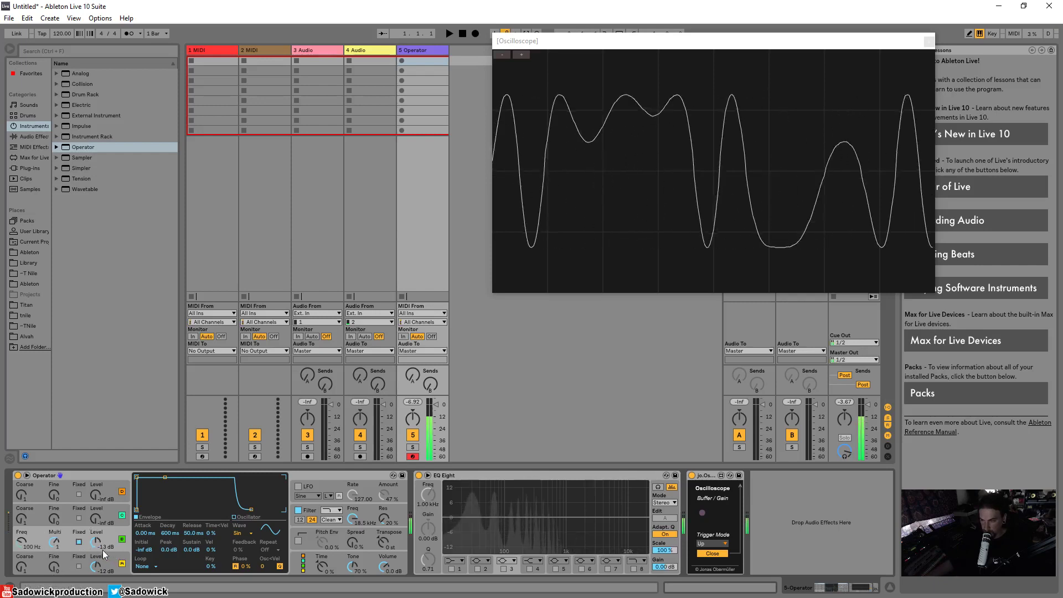
left_click(79, 541)
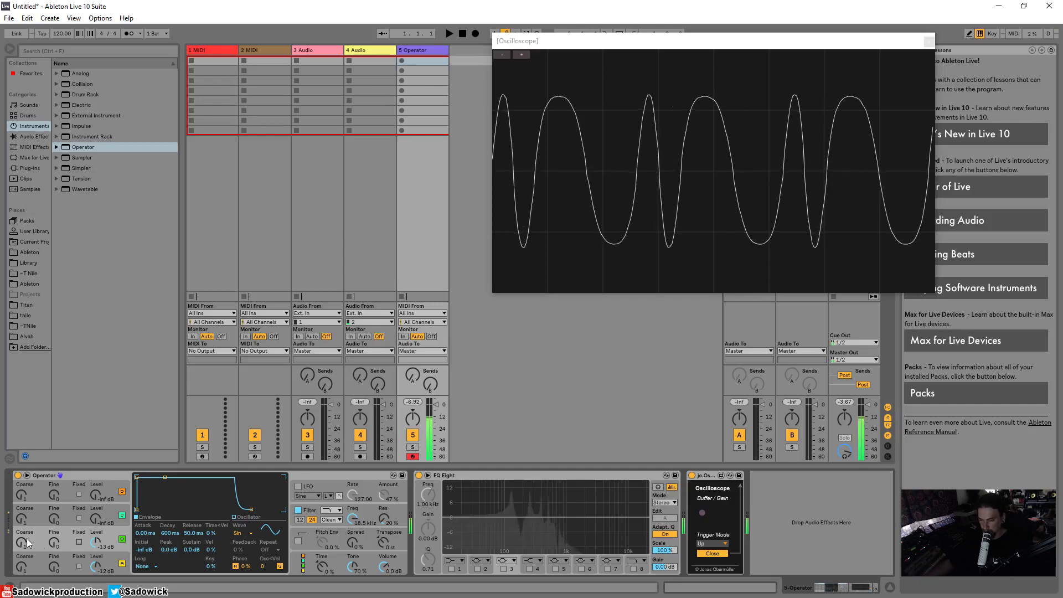
left_click_drag(23, 544, 23, 515)
mouse_move(96, 542)
left_mouse_down()
mouse_move(95, 587)
mouse_move(96, 545)
left_mouse_up()
- Try oscillator B at a fixed frequency, sweeping up to 2.00 kHz and down to 311 Hz with the multiplier at 10
left_click(79, 542)
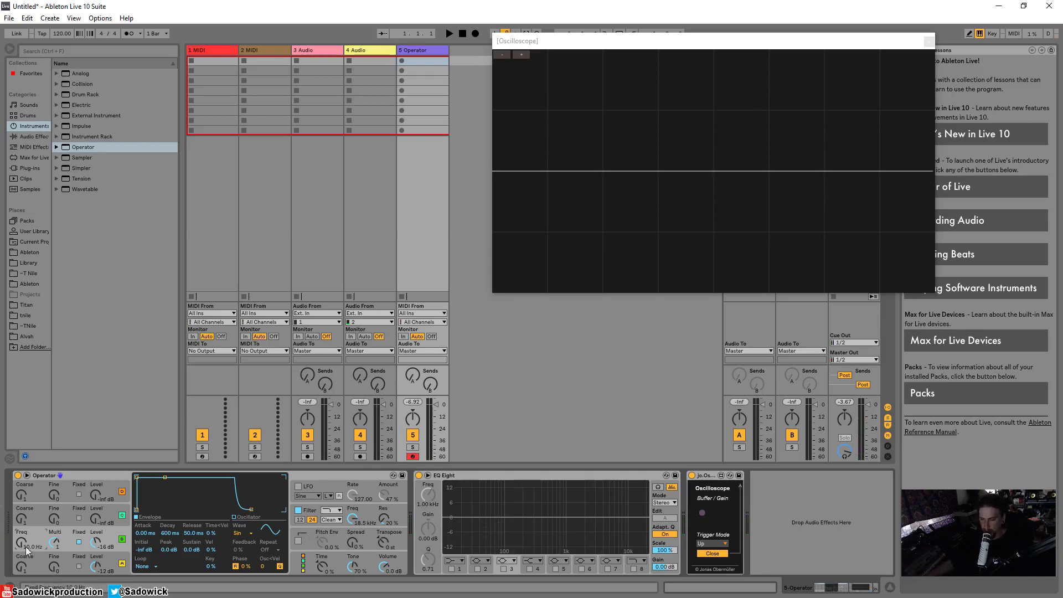
left_click_drag(24, 547, 23, 528)
left_click_drag(35, 534, 34, 501)
left_click_drag(24, 544, 25, 515)
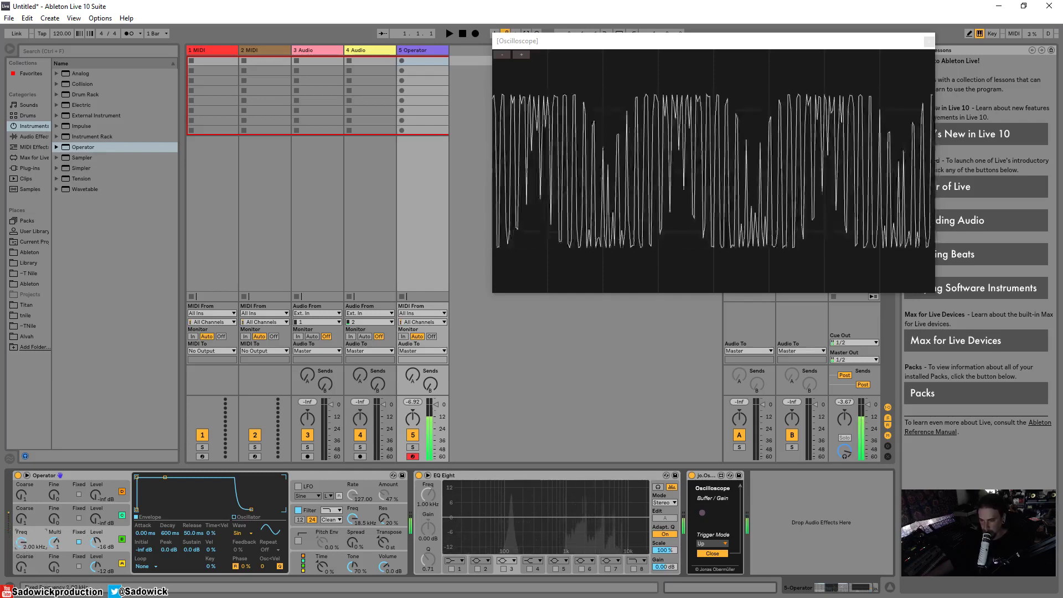
left_click_drag(24, 543, 50, 531)
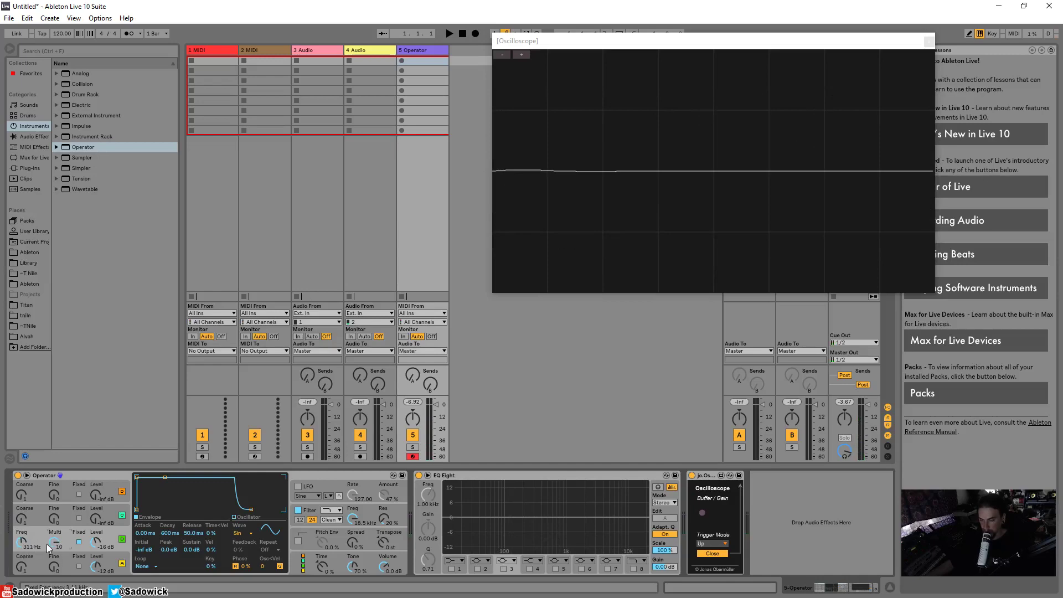
left_click_drag(25, 547, 26, 548)
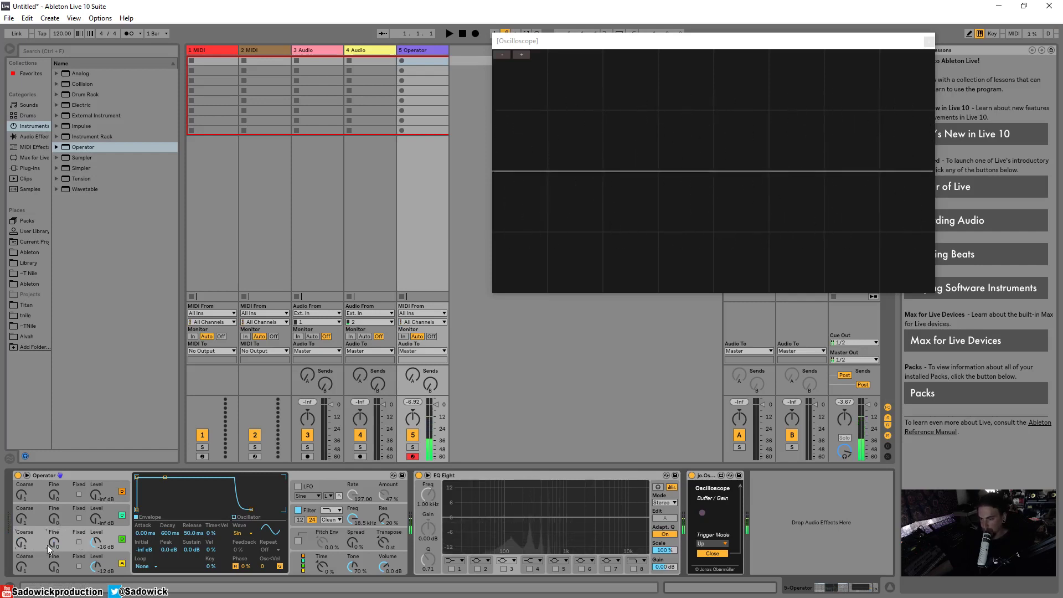
- Set oscillator B's coarse ratio to 10 and its level to -12 dB, and raise oscillator A's level to -8.6 dB
left_click_drag(21, 542, 21, 512)
left_click_drag(95, 544, 95, 532)
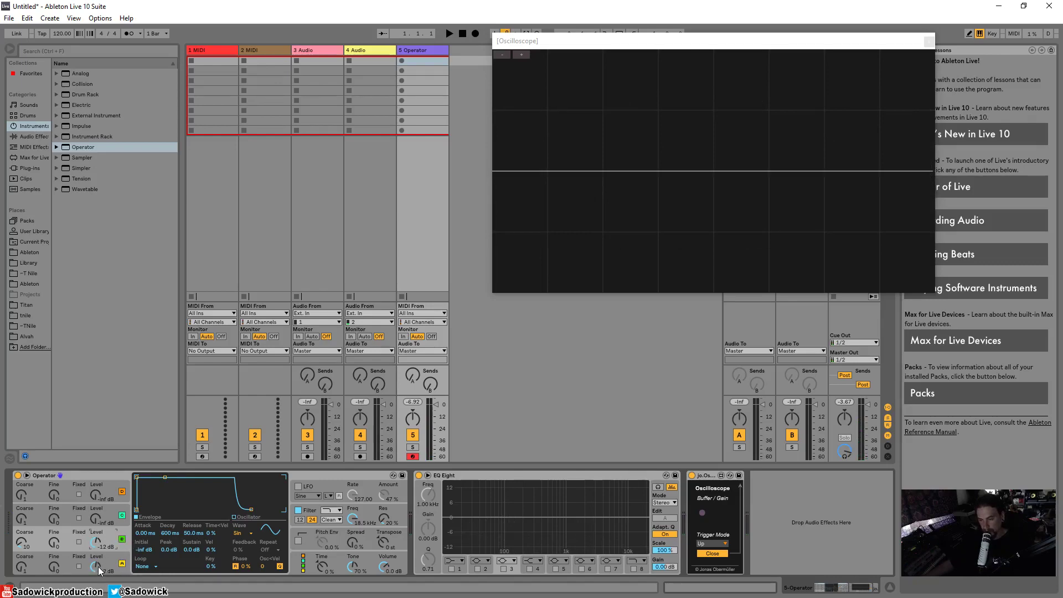
left_click_drag(98, 567, 98, 558)
- Shape the oscillator envelope into a quick decay of 356 ms with the sustain at -inf dB
left_click_drag(165, 476, 164, 509)
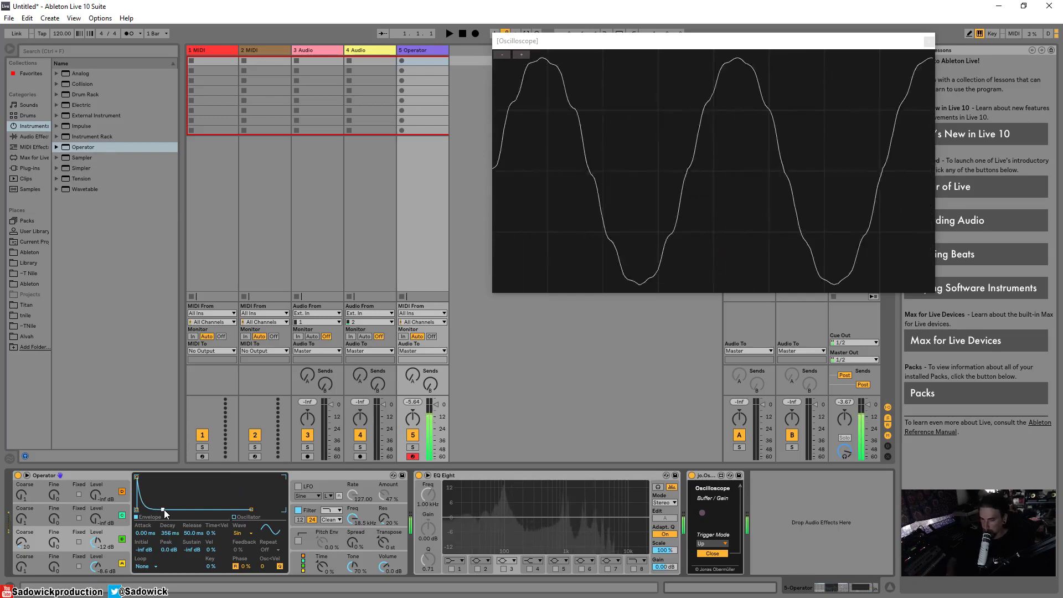